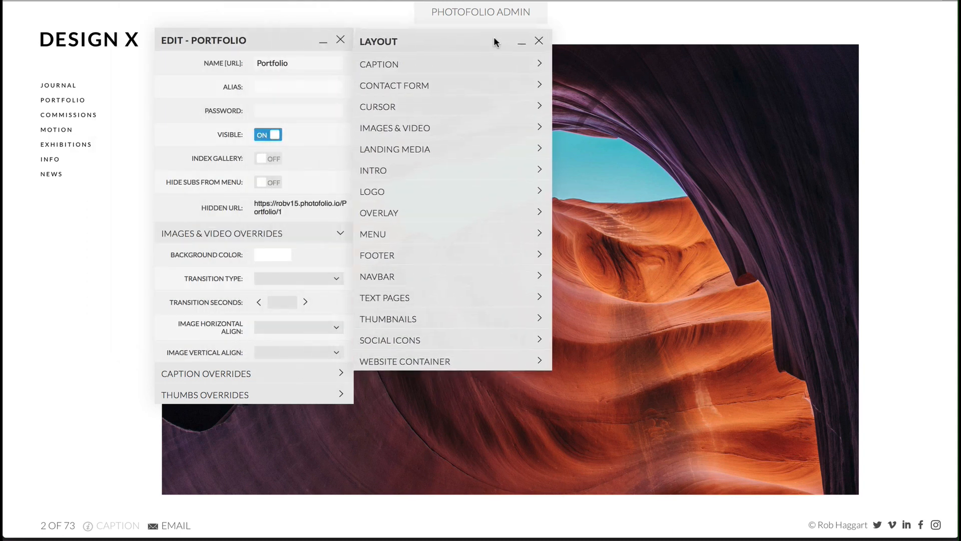
# - Examine the Images & Video options in the Layout settings and compare them with the Images & Video overrides of the Portfolio gallery
pyautogui.click(452, 125)
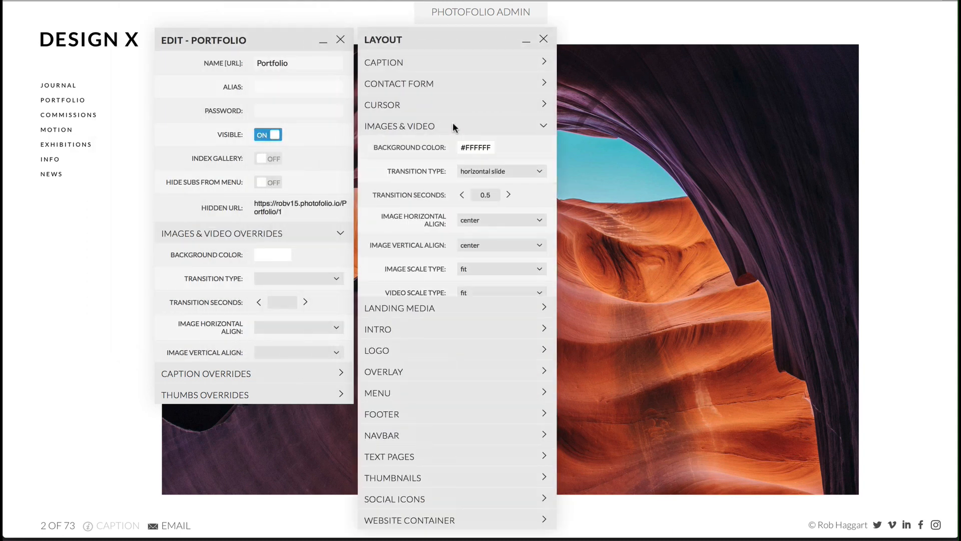
pyautogui.moveTo(418, 38); pyautogui.dragTo(419, 146)
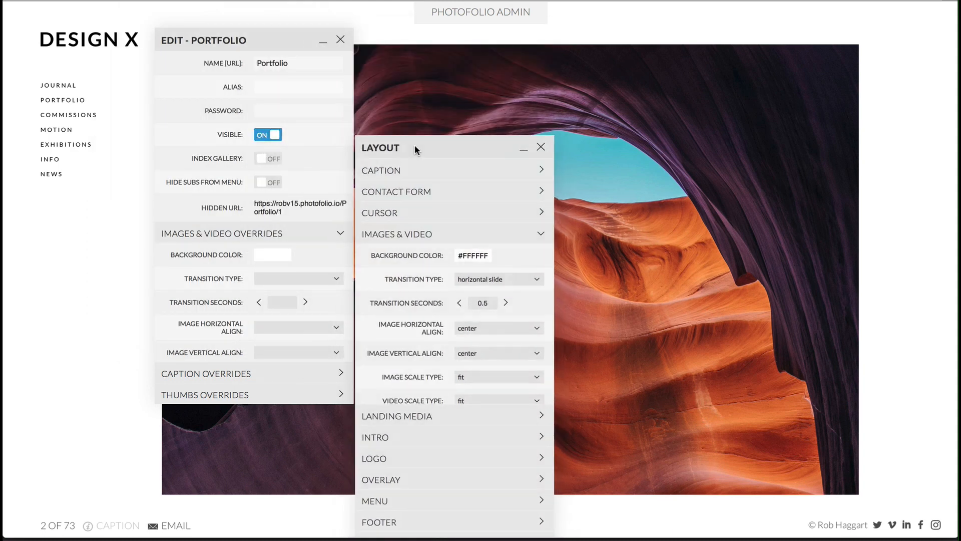
pyautogui.scroll(-2, 425, 314)
pyautogui.scroll(-10, 425, 316)
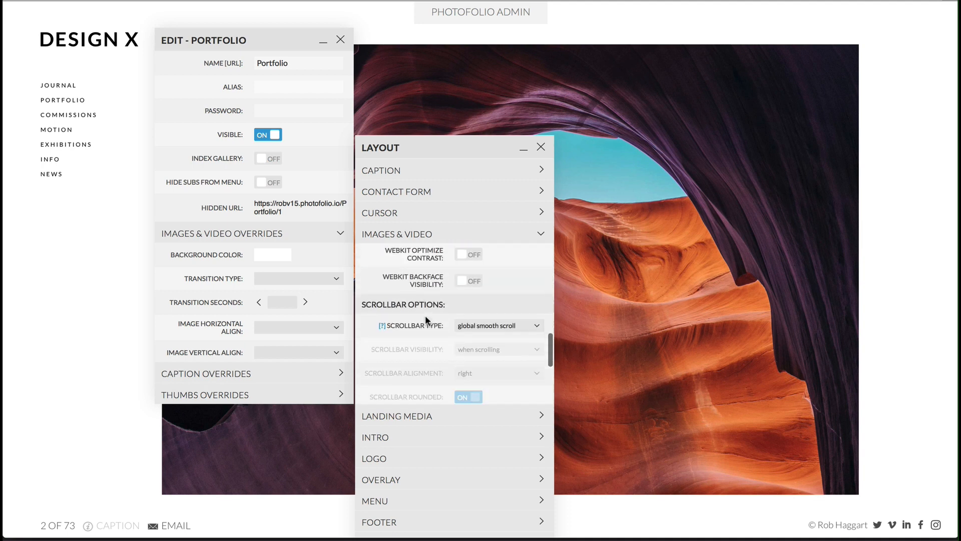
pyautogui.scroll(12, 425, 314)
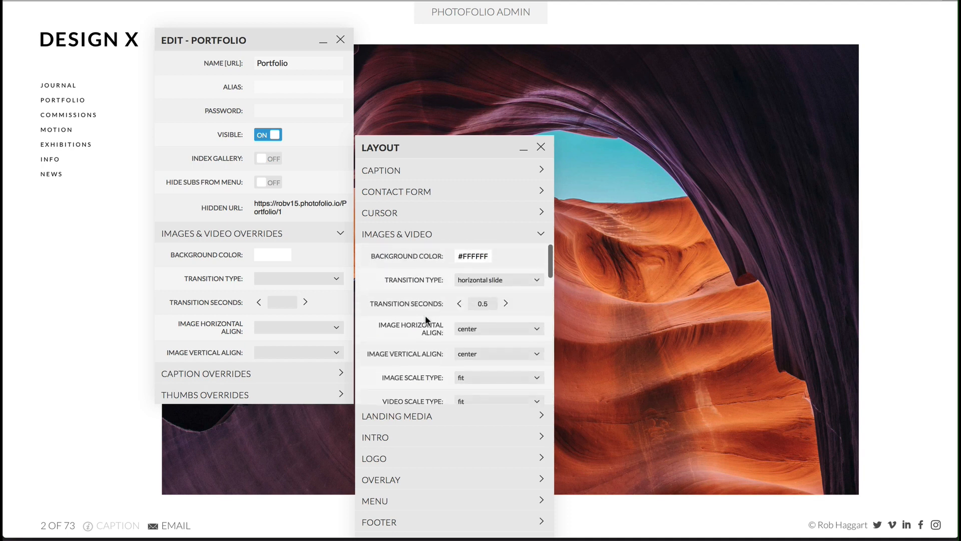
pyautogui.scroll(-3, 271, 290)
pyautogui.scroll(-5, 271, 290)
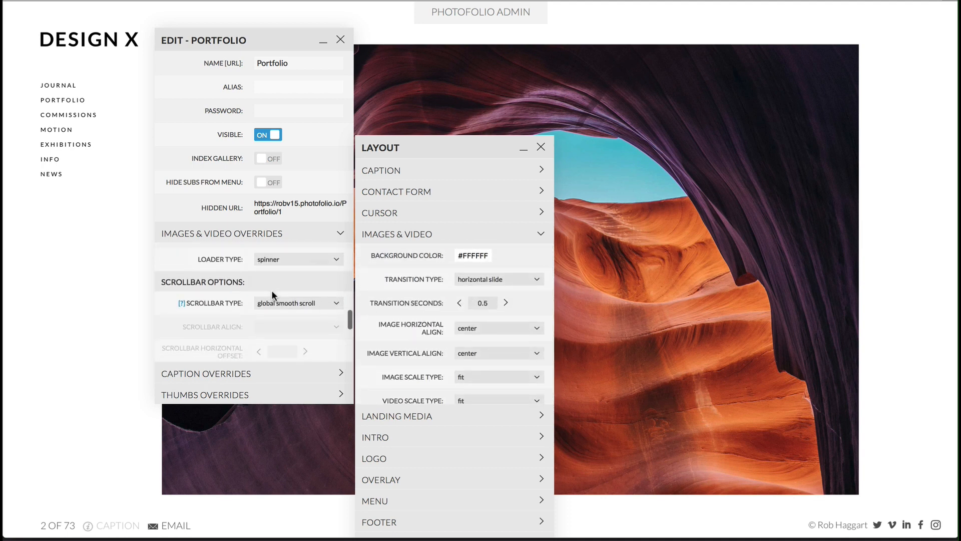
pyautogui.scroll(8, 271, 295)
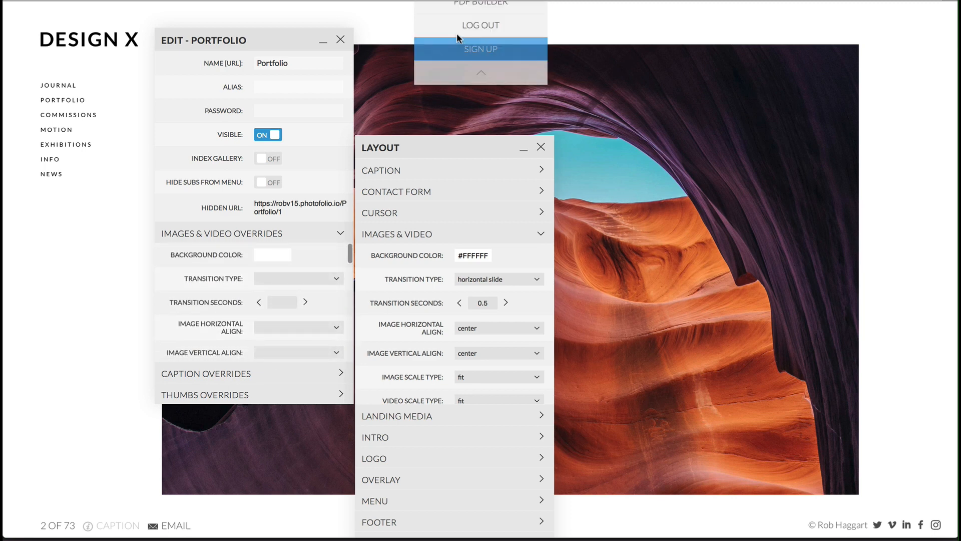
# - Close the Portfolio edit window and move the Layout window into the space it occupied
pyautogui.click(340, 40)
pyautogui.moveTo(470, 149); pyautogui.dragTo(267, 21)
# - Try #FF1C14 as the Images & Video background color and set it back to #FFFFFF
pyautogui.click(277, 126)
pyautogui.click(260, 152)
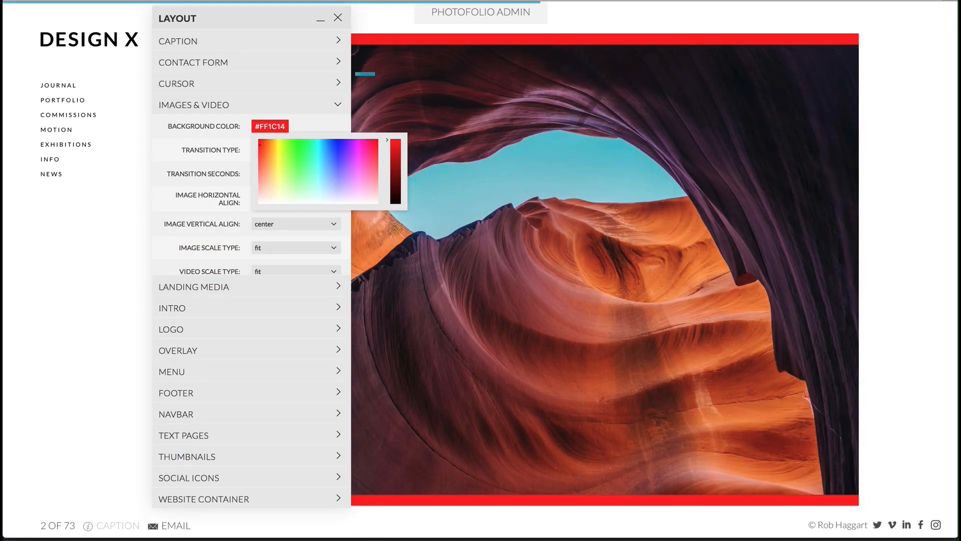
pyautogui.click(391, 27)
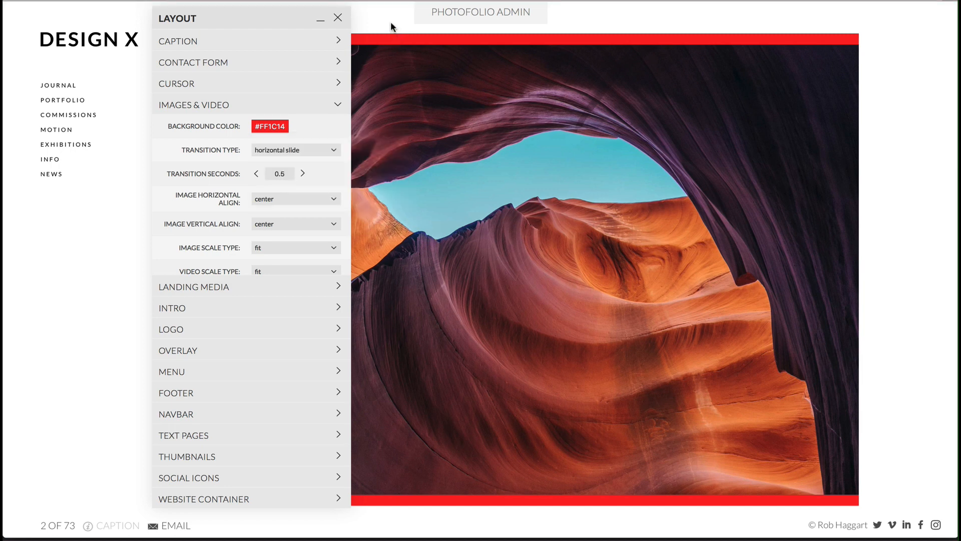
pyautogui.click(338, 19)
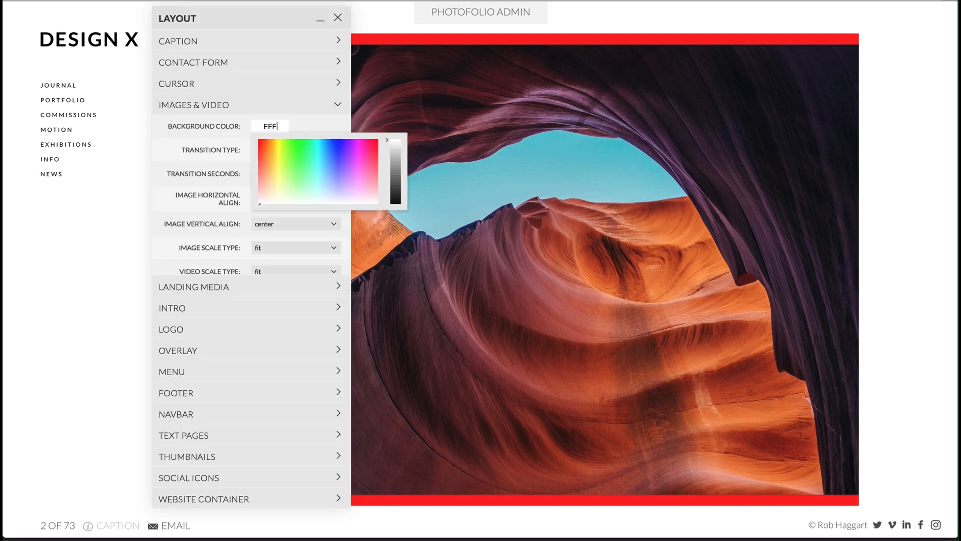
pyautogui.press('Return')
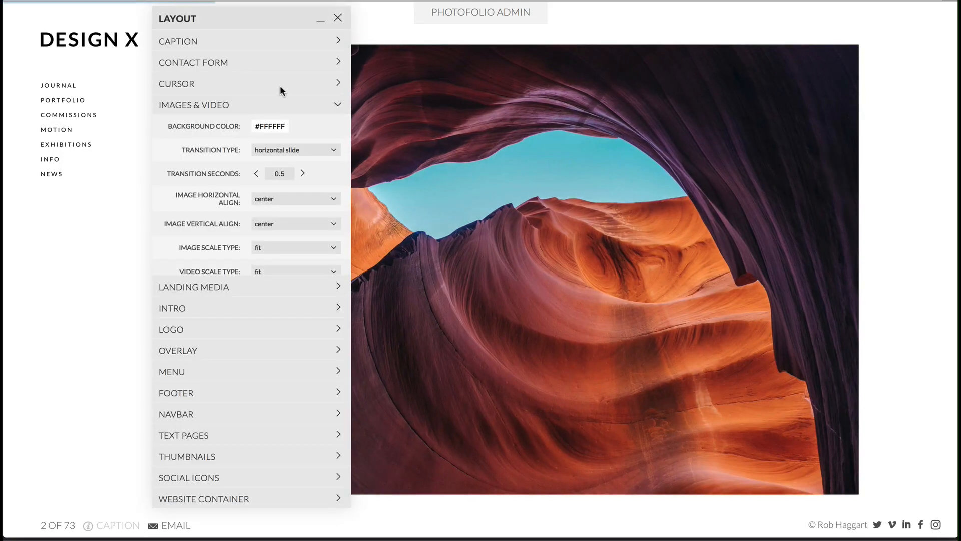
# - Try the fade and horizontal scroll transition types for the images and browse the gallery to preview them
pyautogui.click(221, 153)
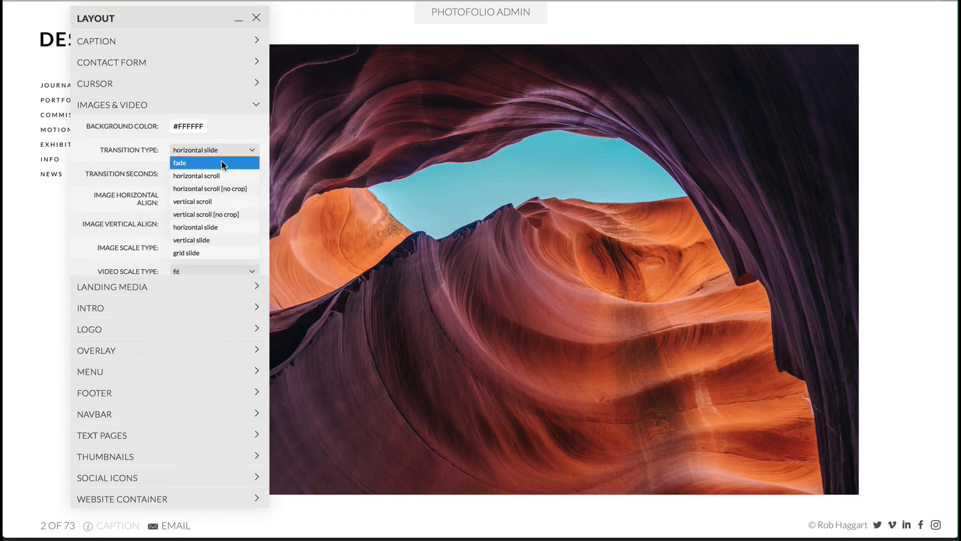
pyautogui.click(221, 162)
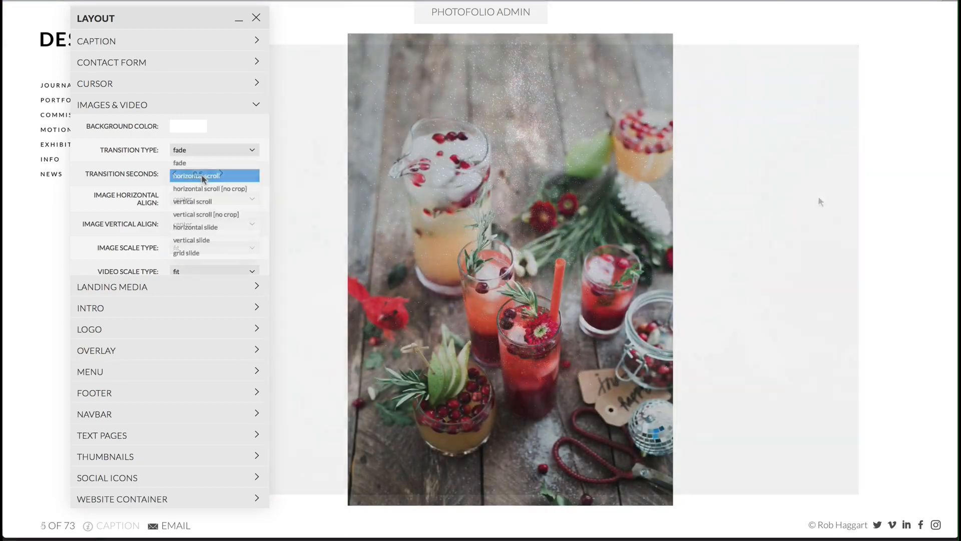
pyautogui.click(202, 176)
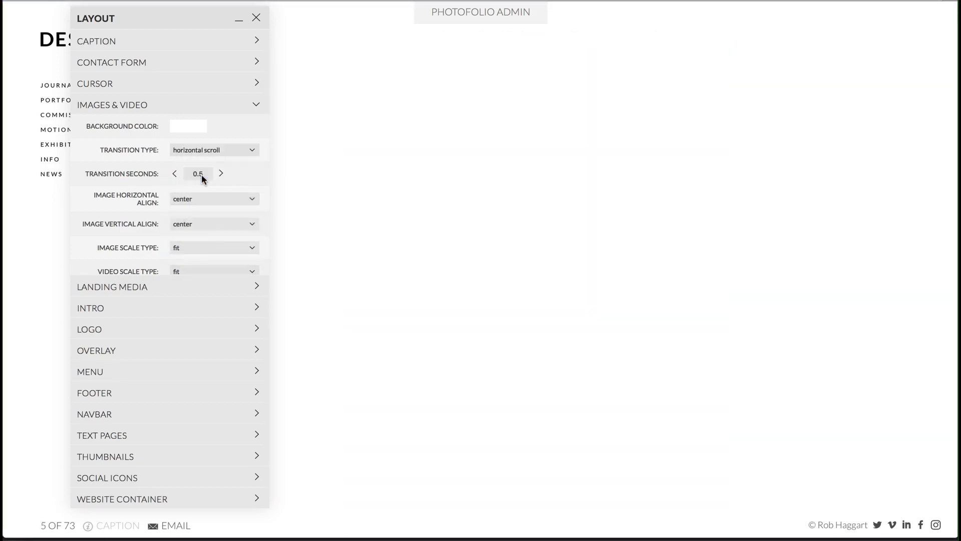
pyautogui.hscroll(1, 699, 192)
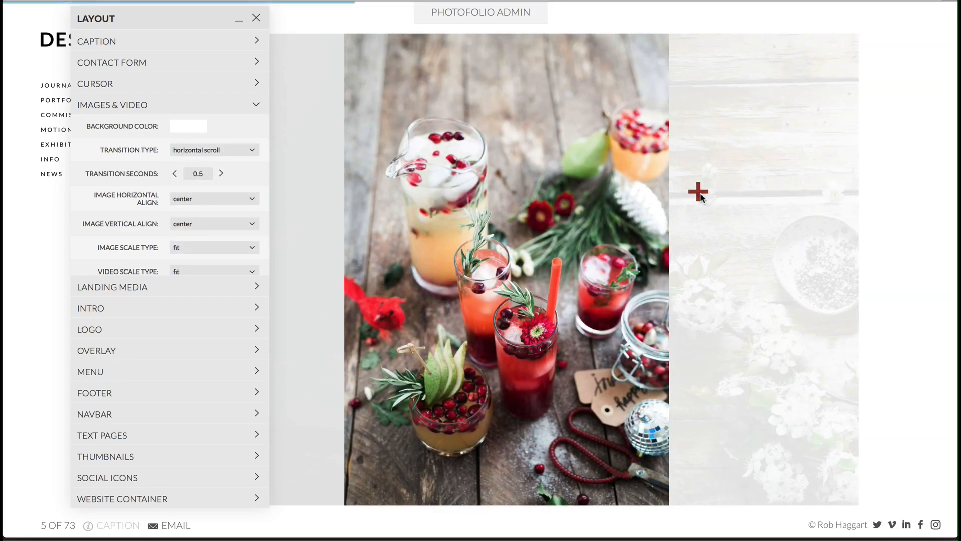
pyautogui.hscroll(20, 699, 193)
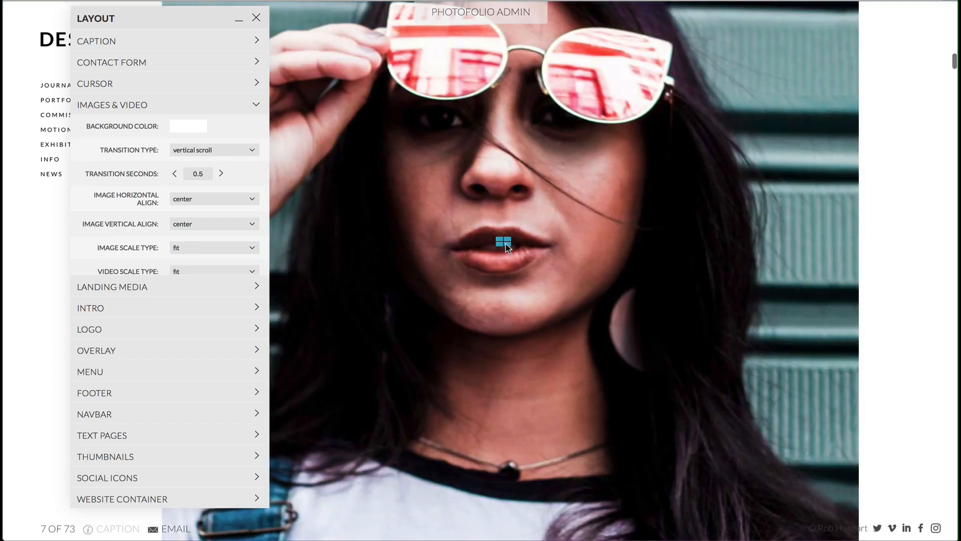
# - Try the vertical scroll transition type and browse down through the gallery images
pyautogui.scroll(-5, 506, 245)
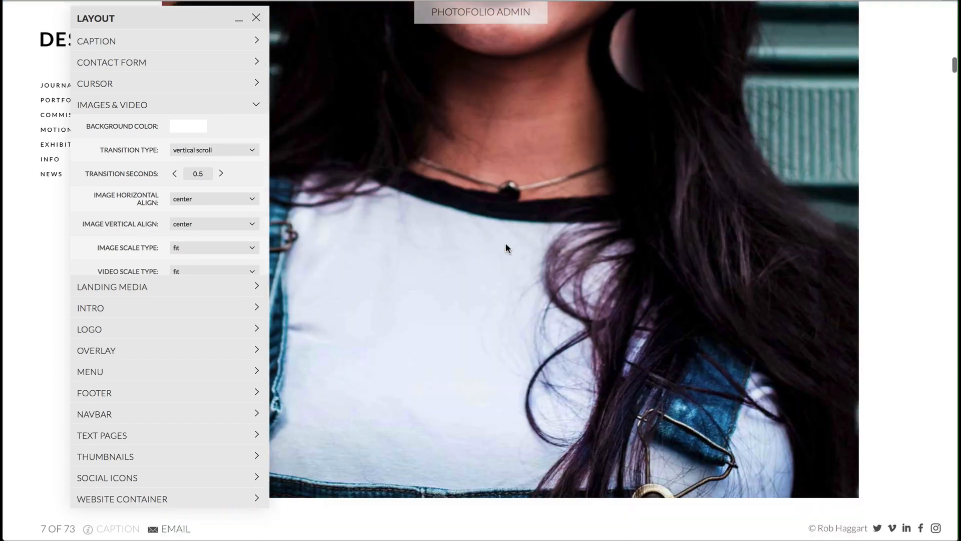
pyautogui.scroll(-8, 506, 247)
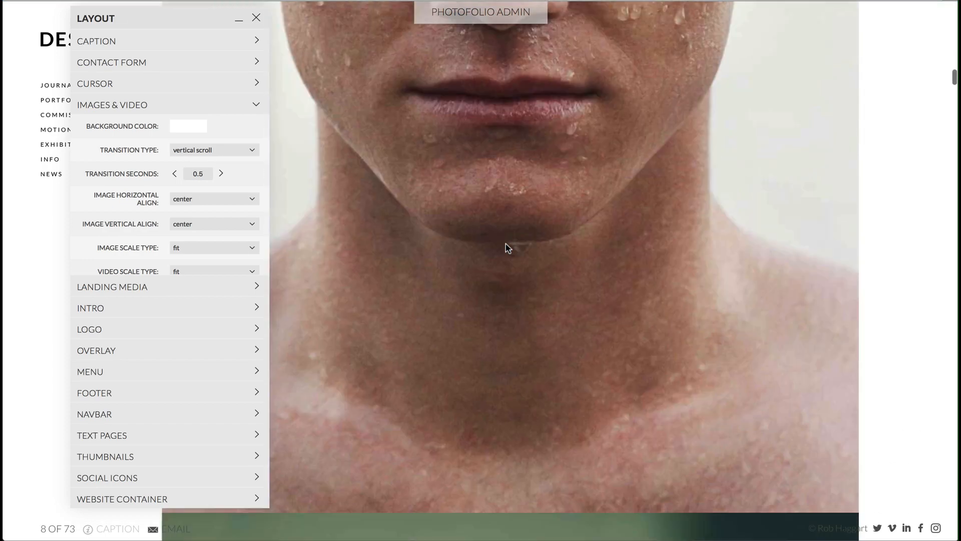
pyautogui.scroll(-3, 505, 247)
# - Try the vertical scroll [no crop] transition type while browsing the gallery, and switch to horizontal scroll [no crop]
pyautogui.click(205, 150)
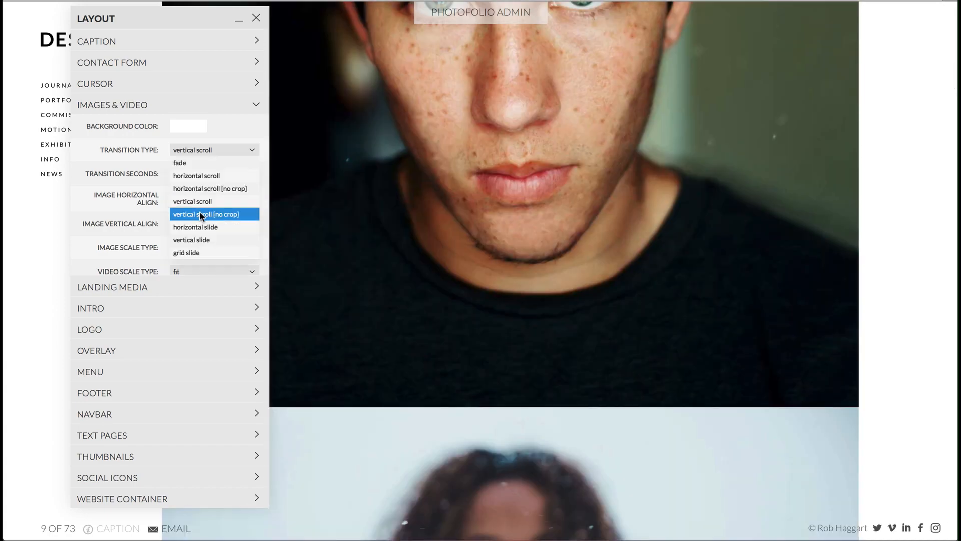
pyautogui.click(199, 215)
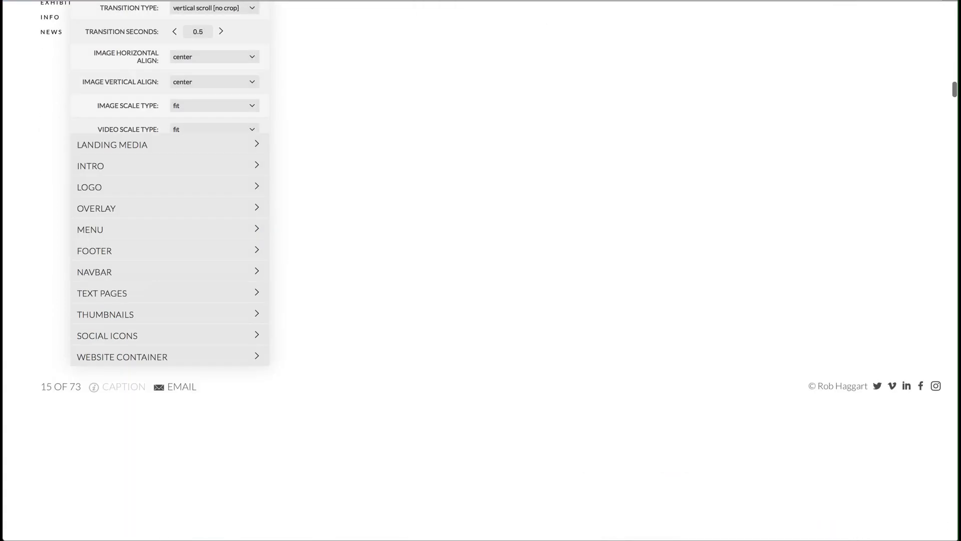
pyautogui.scroll(-10, 572, 228)
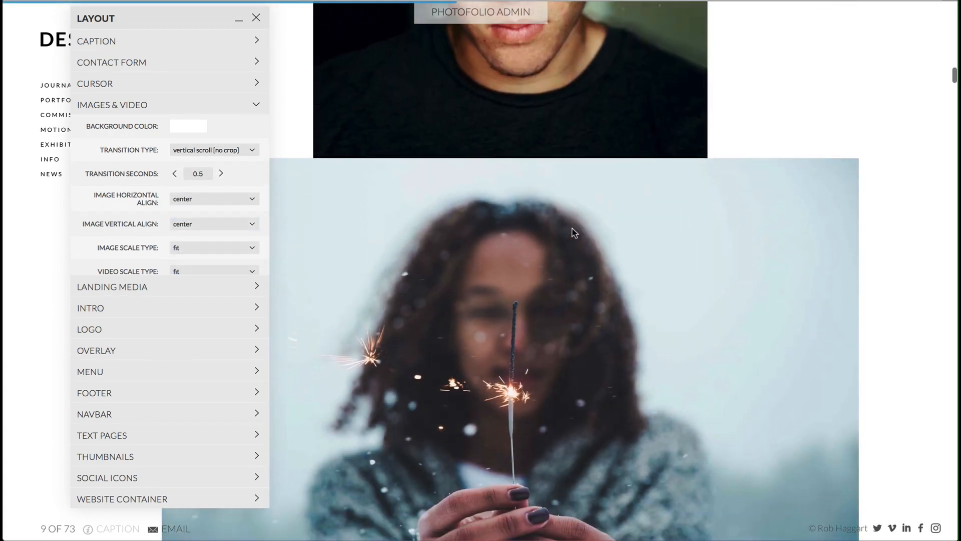
pyautogui.scroll(-10, 572, 231)
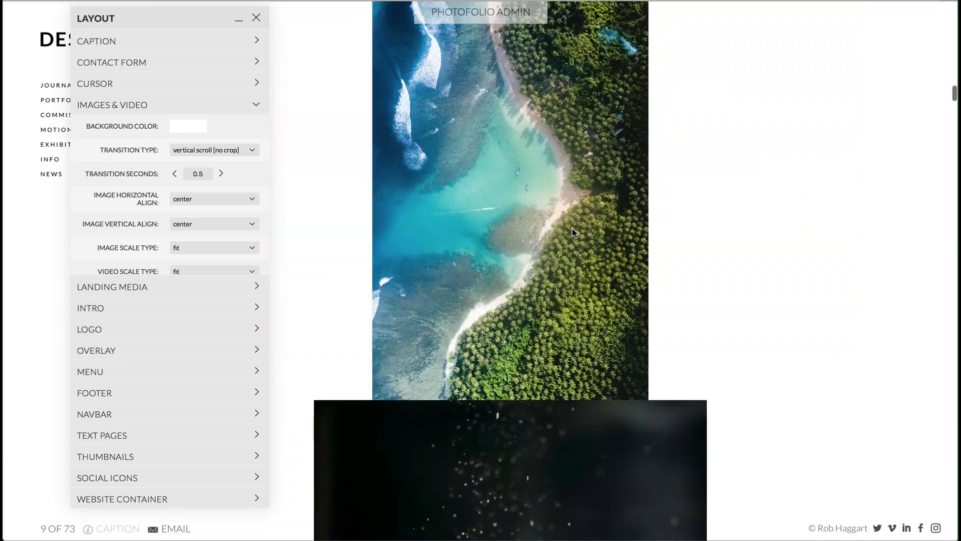
pyautogui.scroll(-10, 572, 231)
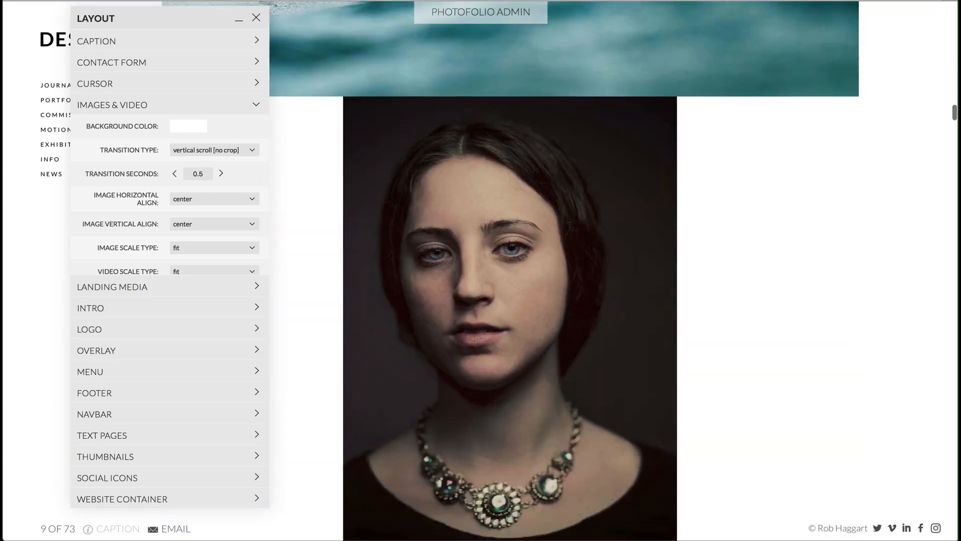
pyautogui.click(217, 152)
pyautogui.click(210, 188)
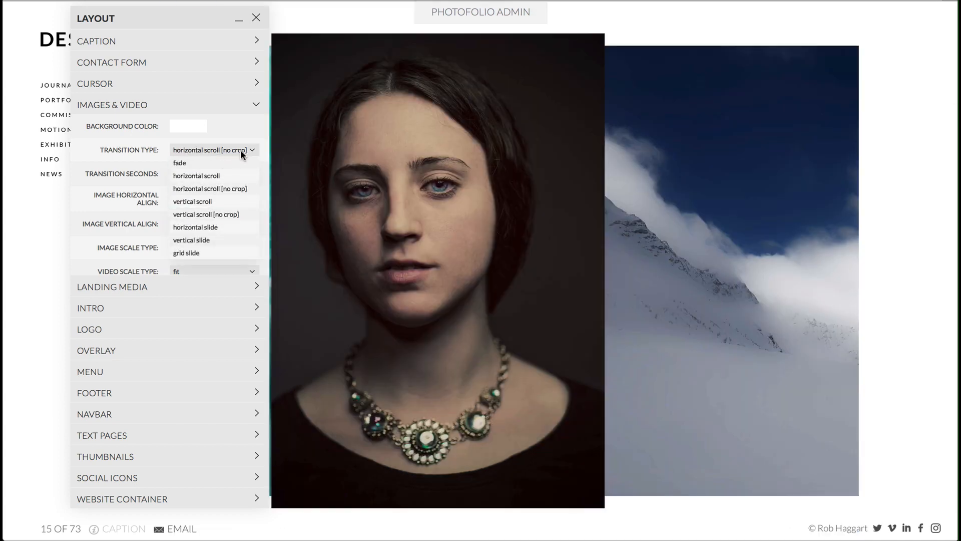
# - Set the transition type to horizontal slide and advance through several gallery images to preview it
pyautogui.click(231, 225)
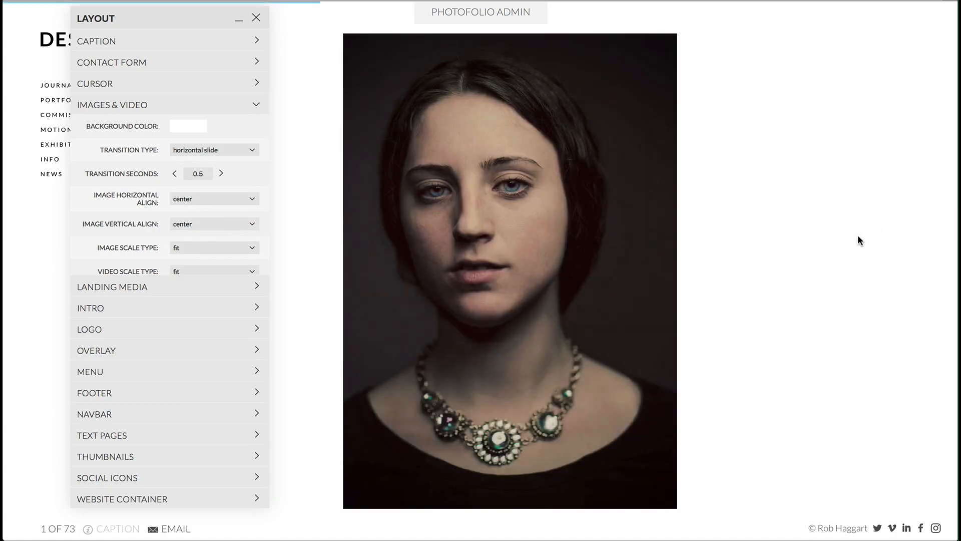
pyautogui.click(845, 241)
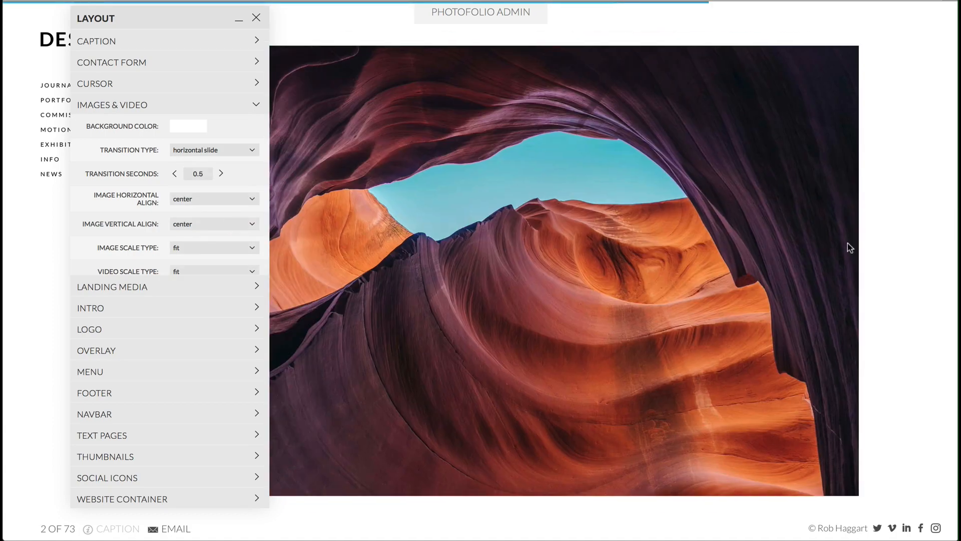
pyautogui.click(847, 243)
pyautogui.click(847, 242)
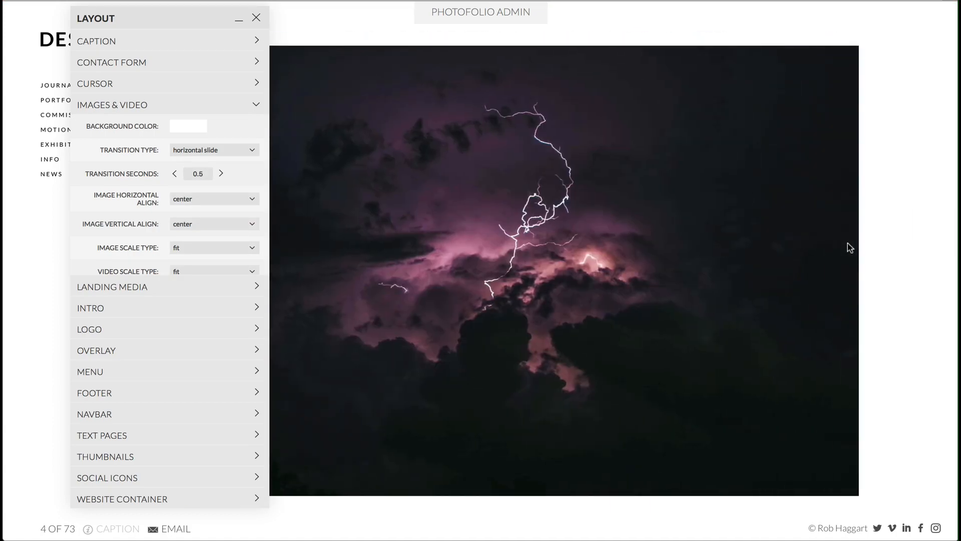
pyautogui.click(848, 243)
pyautogui.click(847, 244)
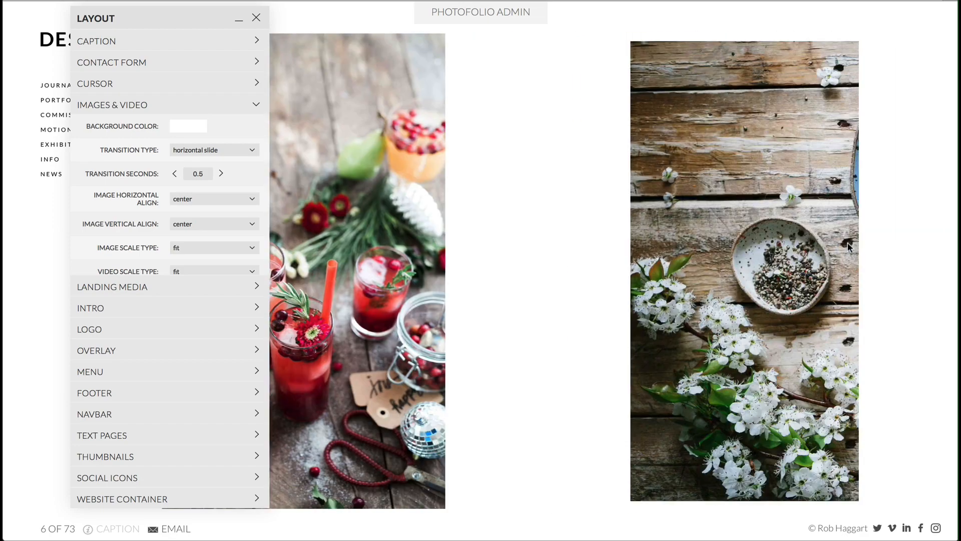
# - Set the transition seconds to 2 and advance through the images to preview the slower slide
pyautogui.doubleClick(198, 174)
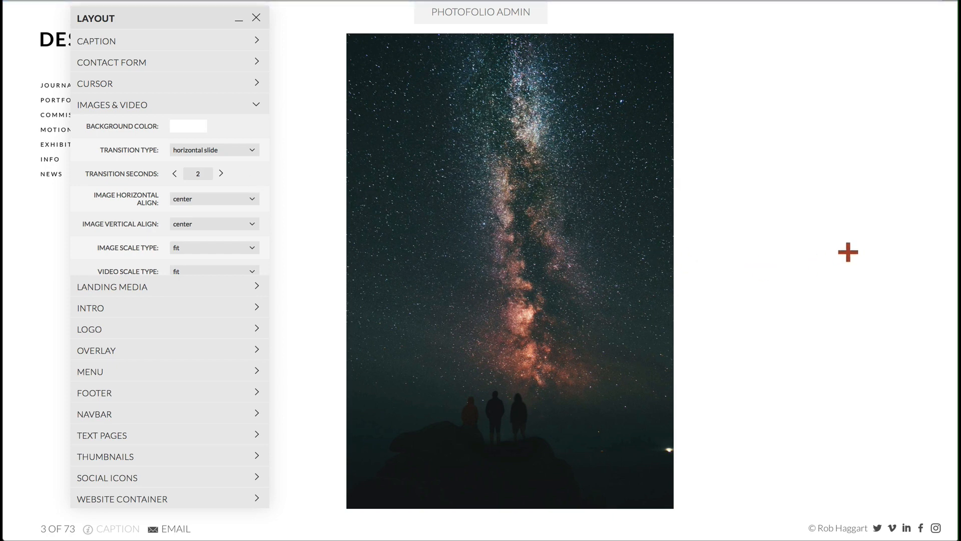
pyautogui.click(848, 252)
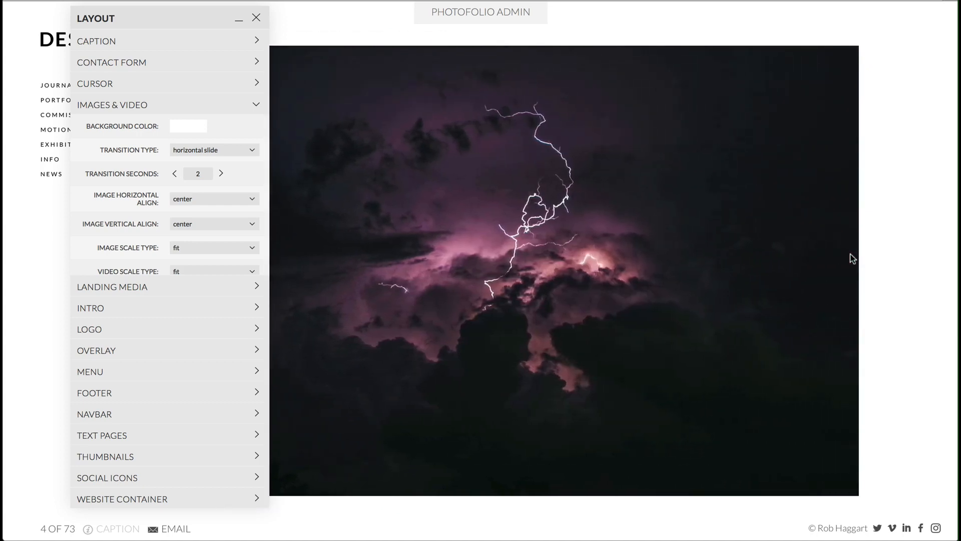
pyautogui.click(851, 256)
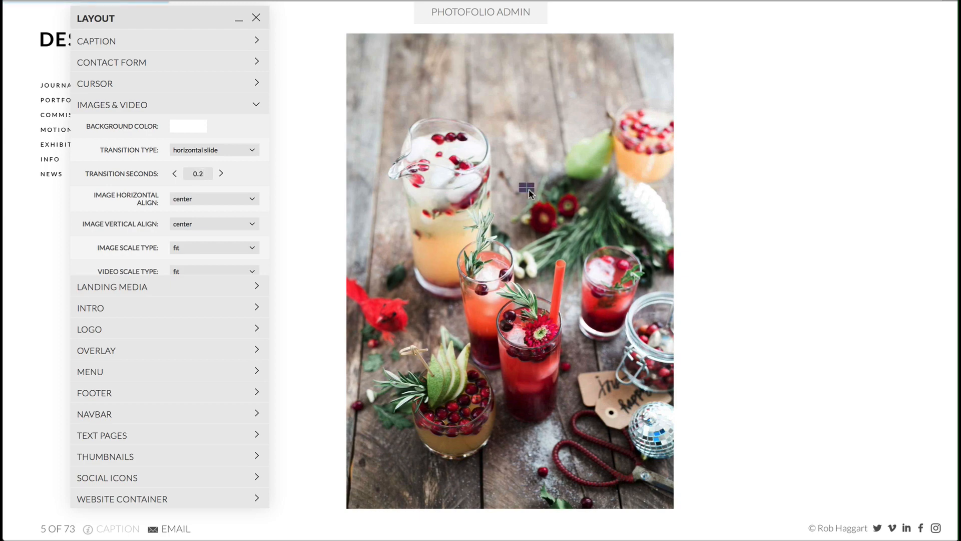
# - Preview the images with a 0.2-second transition, and set the transition to fade at 0.5 seconds
pyautogui.click(822, 240)
pyautogui.click(825, 240)
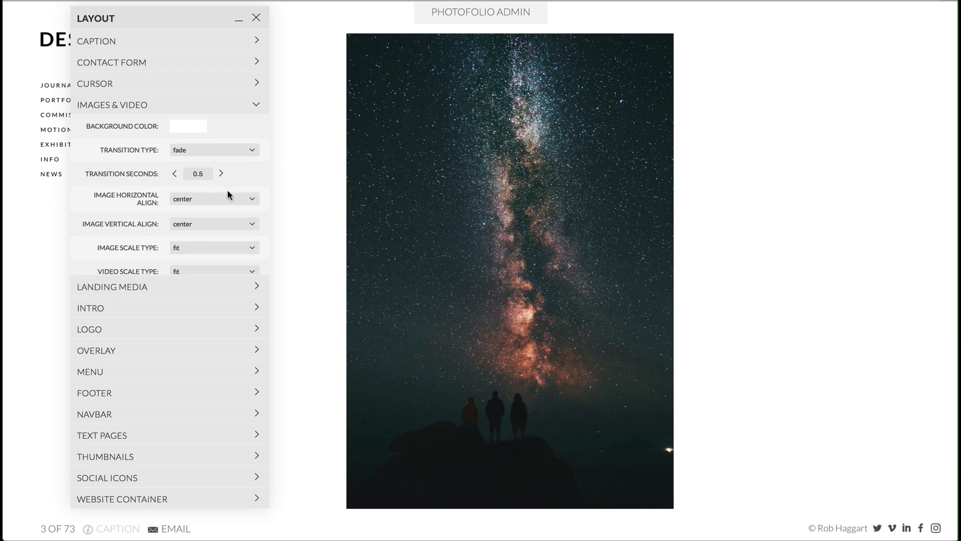
# - Align the images to the right horizontally and to the bottom vertically
pyautogui.click(229, 198)
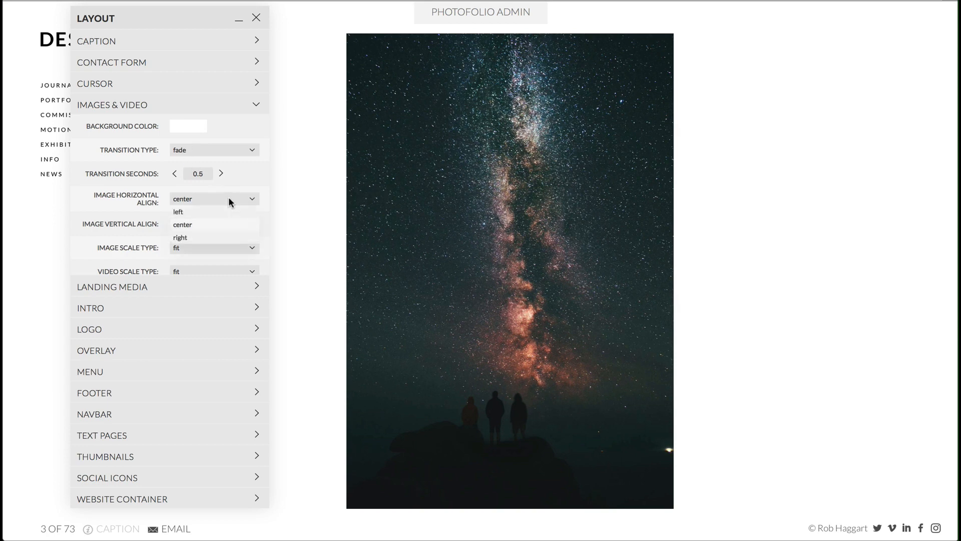
pyautogui.click(225, 237)
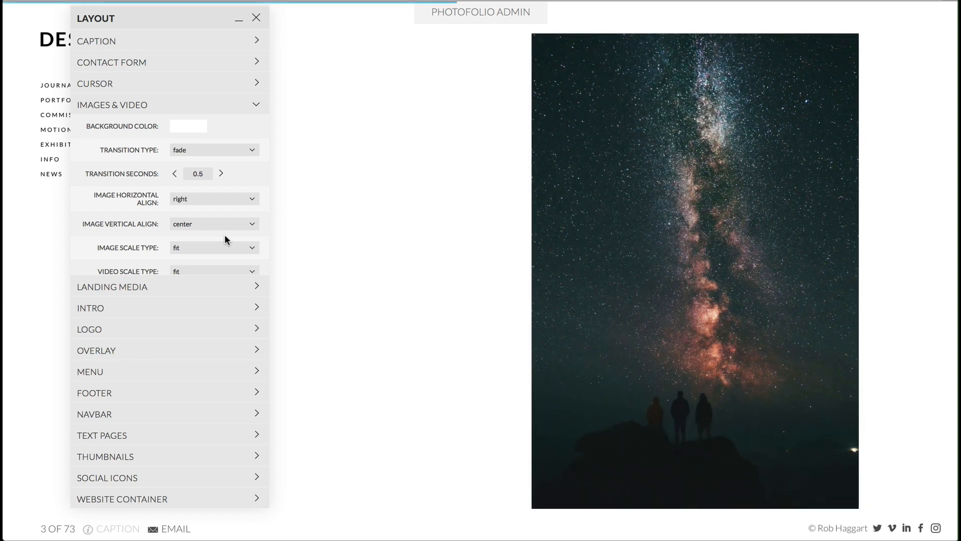
pyautogui.click(210, 224)
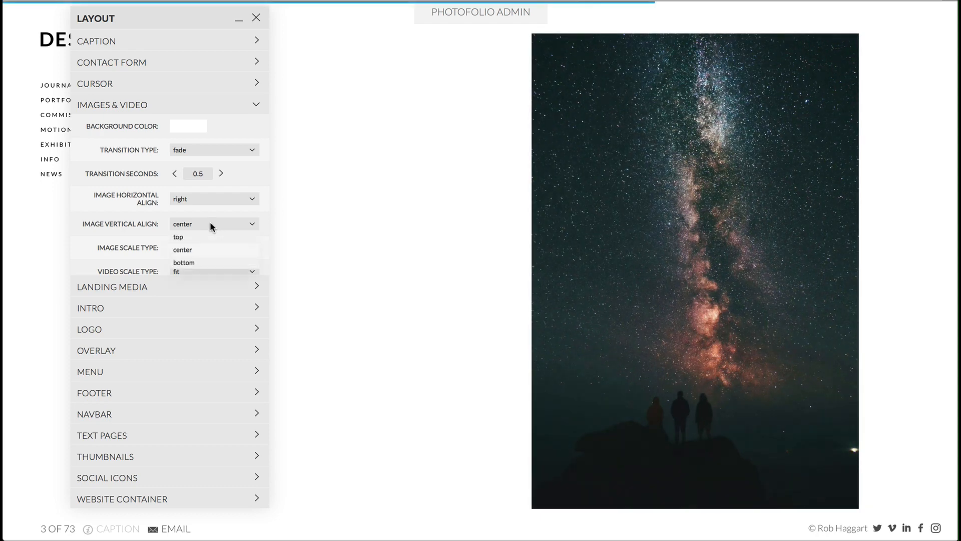
pyautogui.click(208, 260)
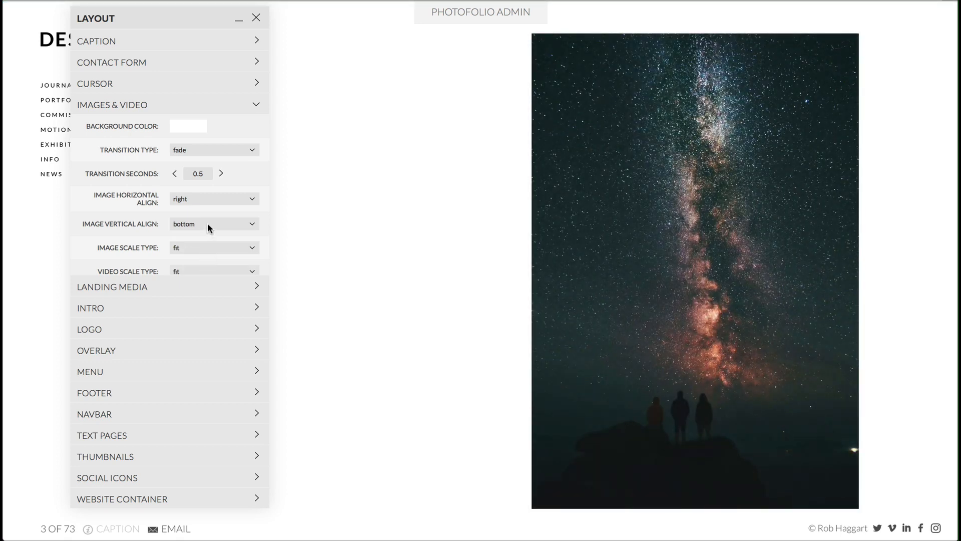
# - Center the images both vertically and horizontally in the Images & Video settings
pyautogui.click(207, 223)
pyautogui.click(208, 244)
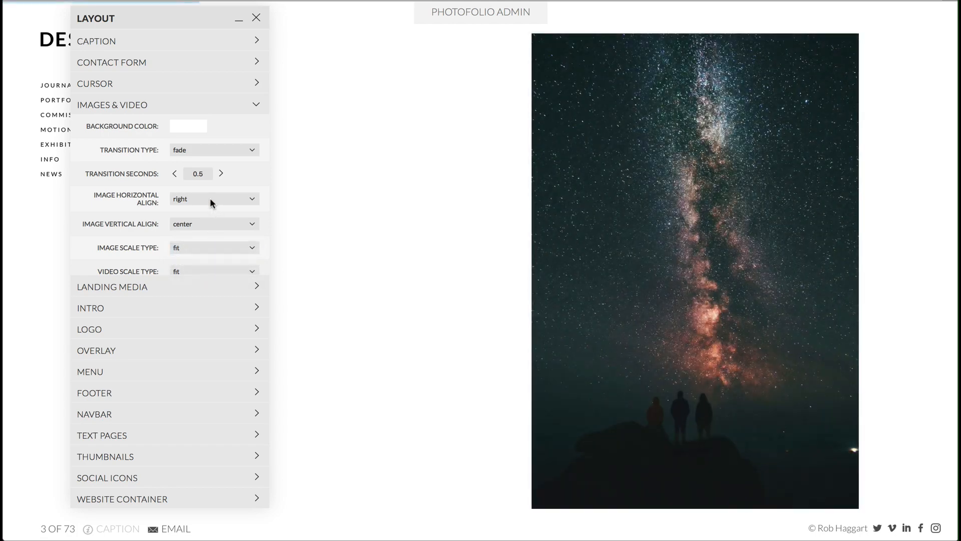
pyautogui.click(209, 198)
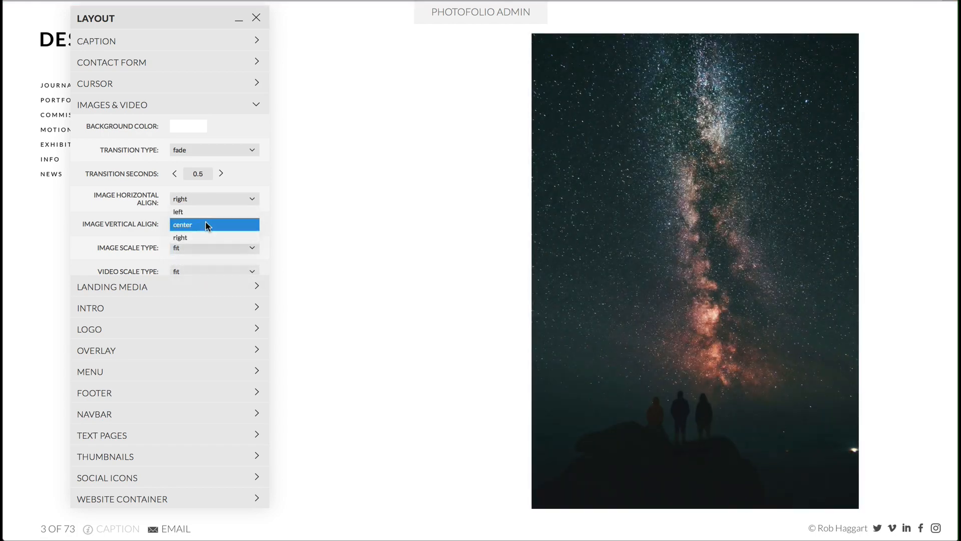
pyautogui.click(205, 223)
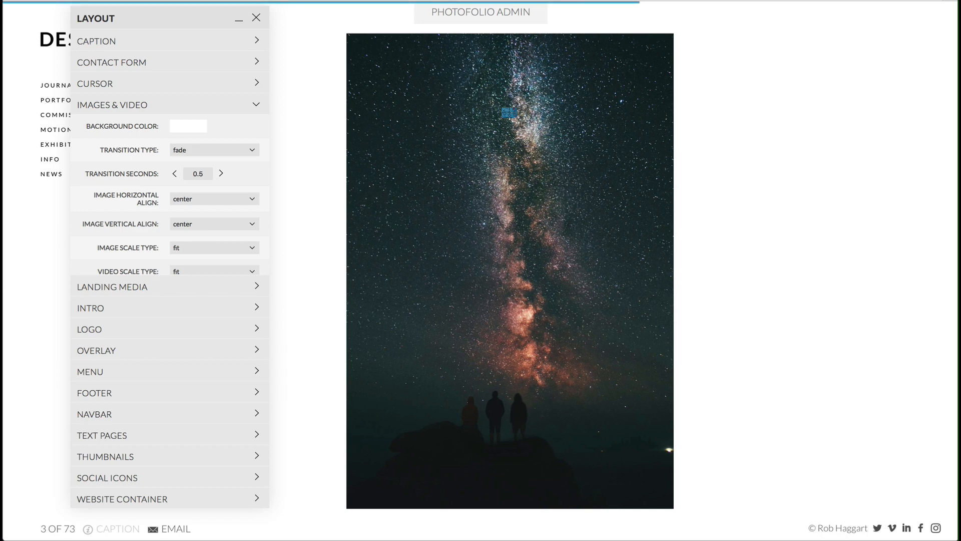
# - Try the native image scale type, switch it to fill, and advance to the next gallery image to preview it
pyautogui.click(232, 263)
pyautogui.click(228, 301)
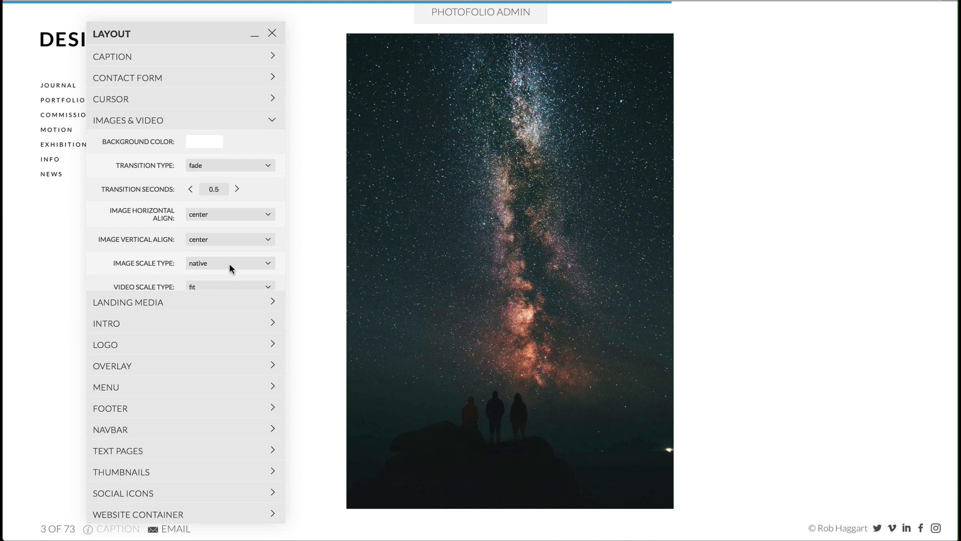
pyautogui.click(230, 263)
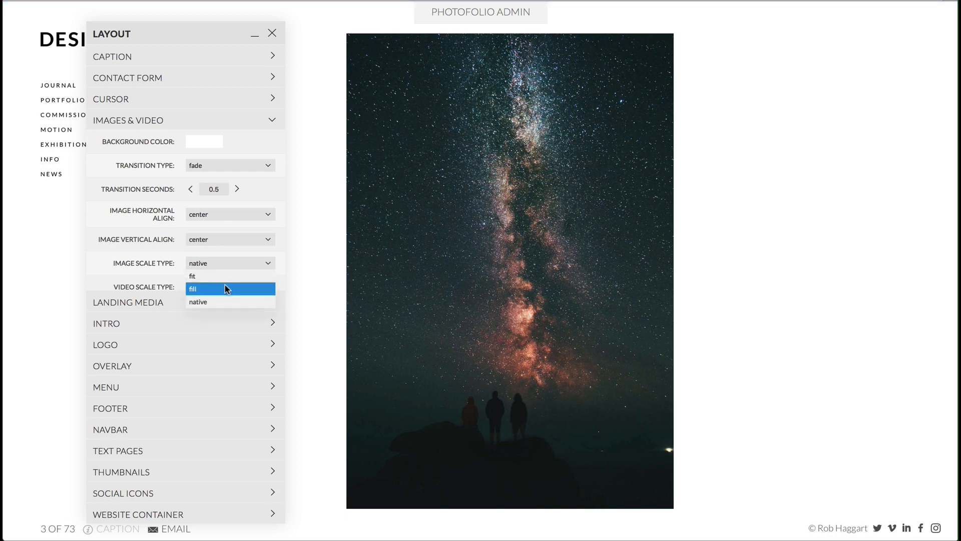
pyautogui.click(225, 289)
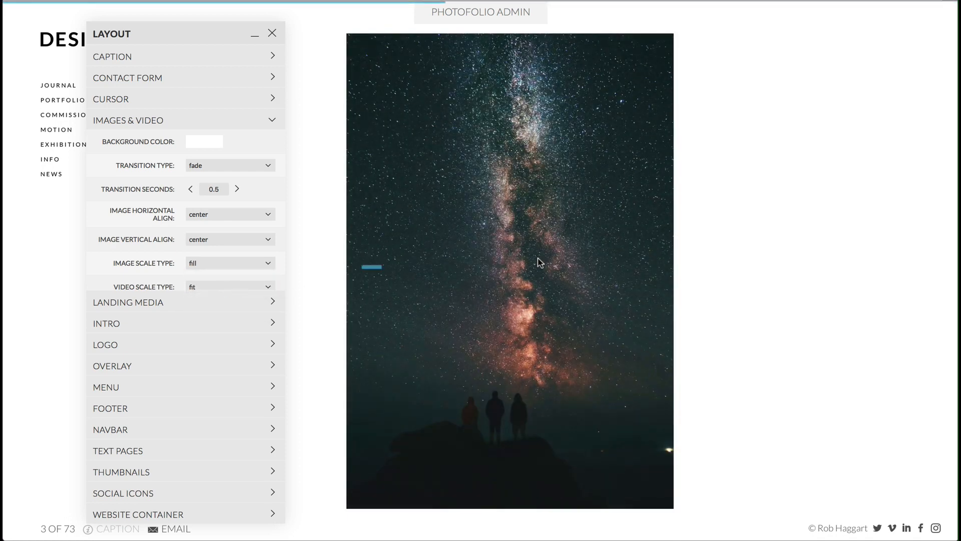
pyautogui.click(814, 267)
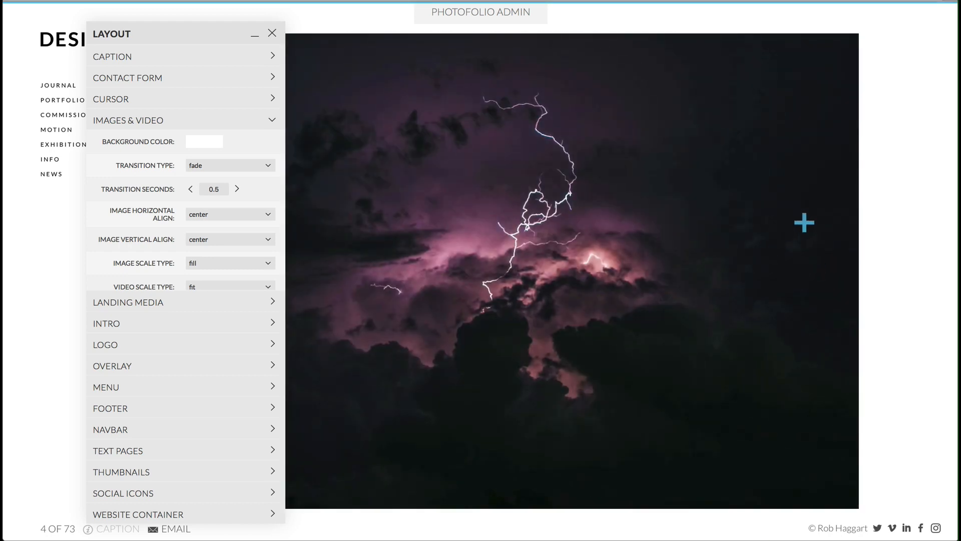
# - Set the website container's top, right and bottom margins to 0 and the menu overlap to 240
pyautogui.click(213, 516)
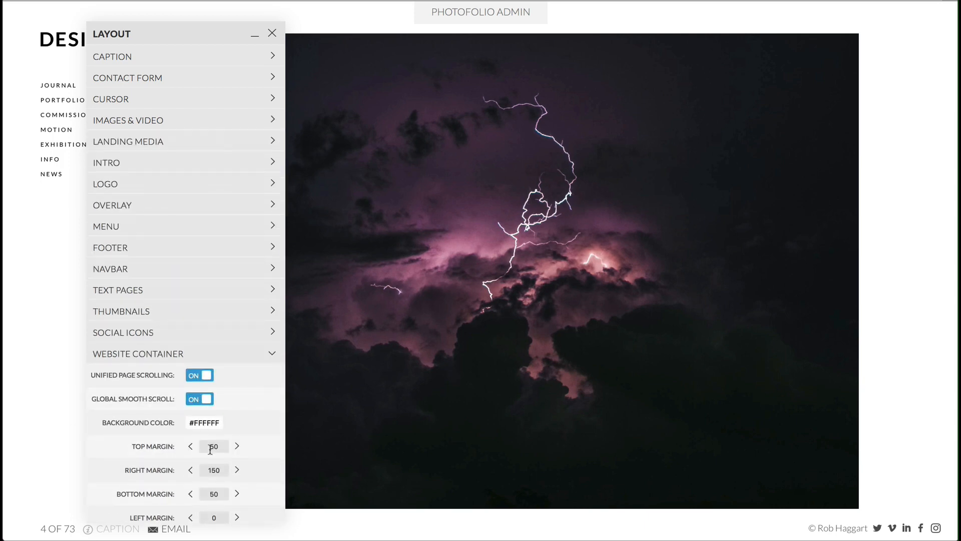
pyautogui.scroll(-3, 215, 441)
pyautogui.scroll(2, 215, 431)
pyautogui.doubleClick(221, 413)
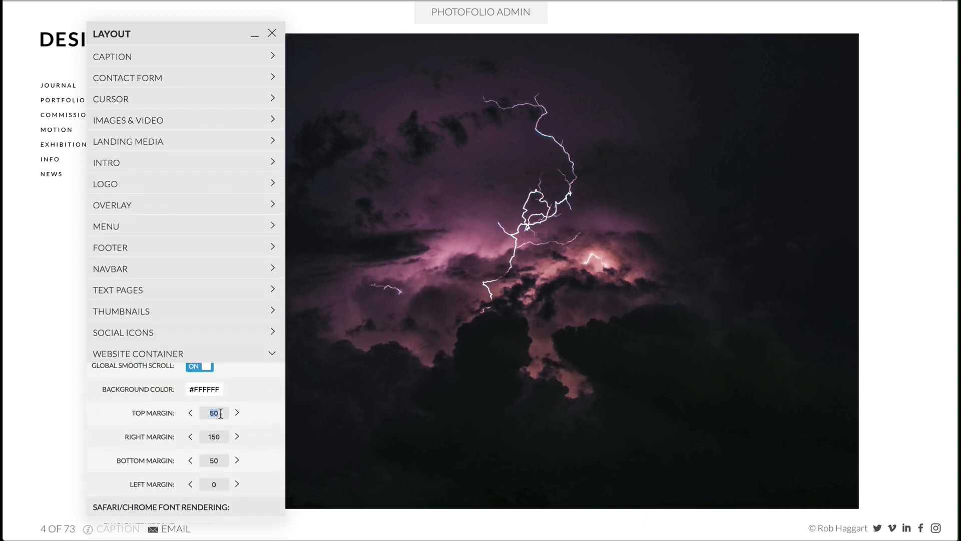
pyautogui.doubleClick(217, 436)
pyautogui.write('0')
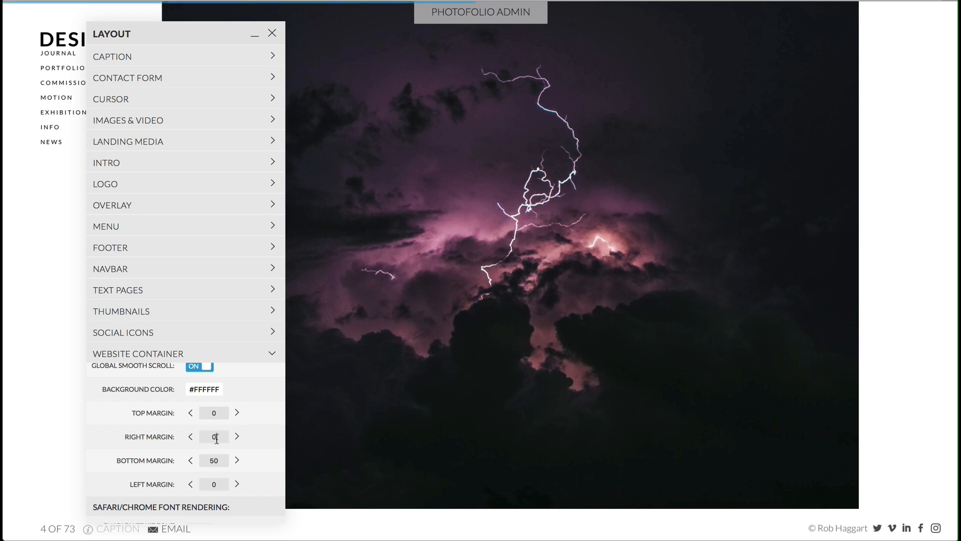
pyautogui.doubleClick(217, 458)
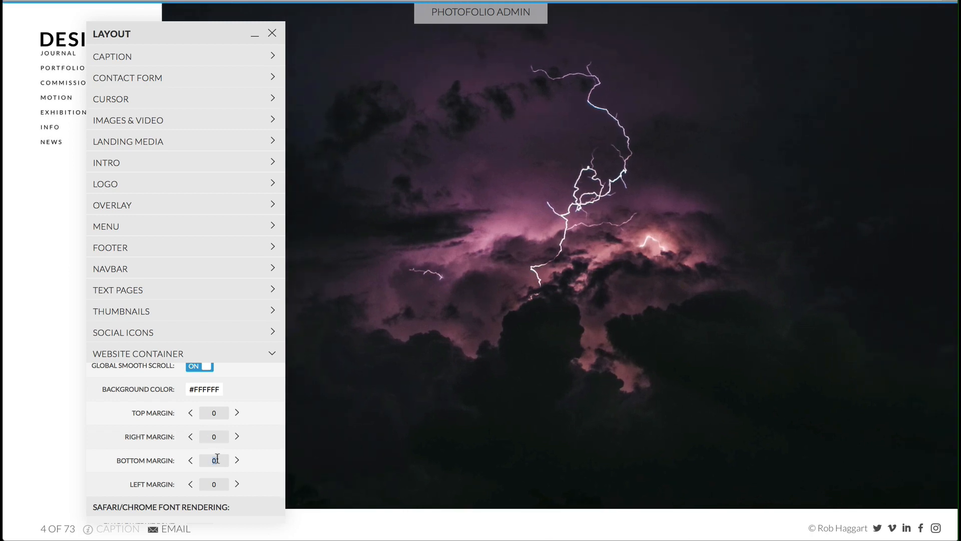
pyautogui.write('0')
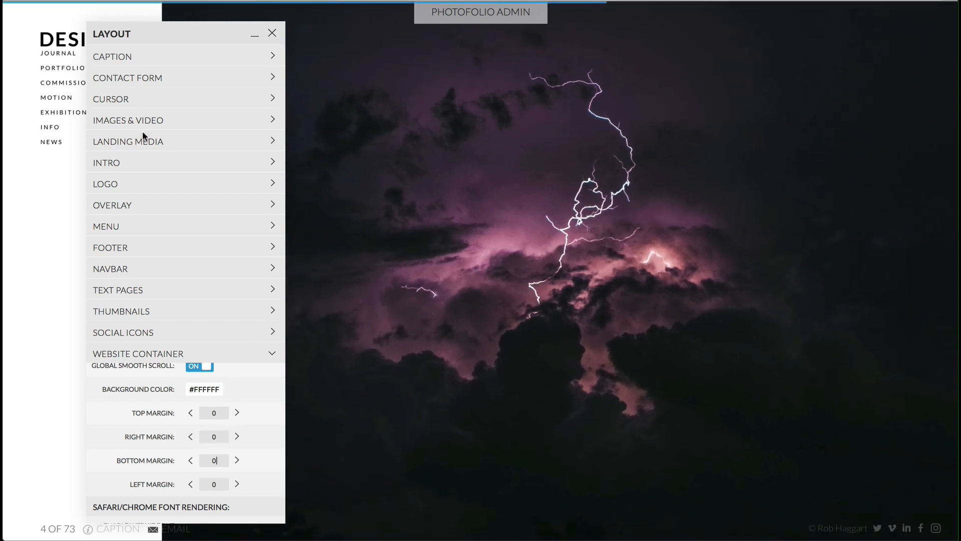
pyautogui.click(139, 228)
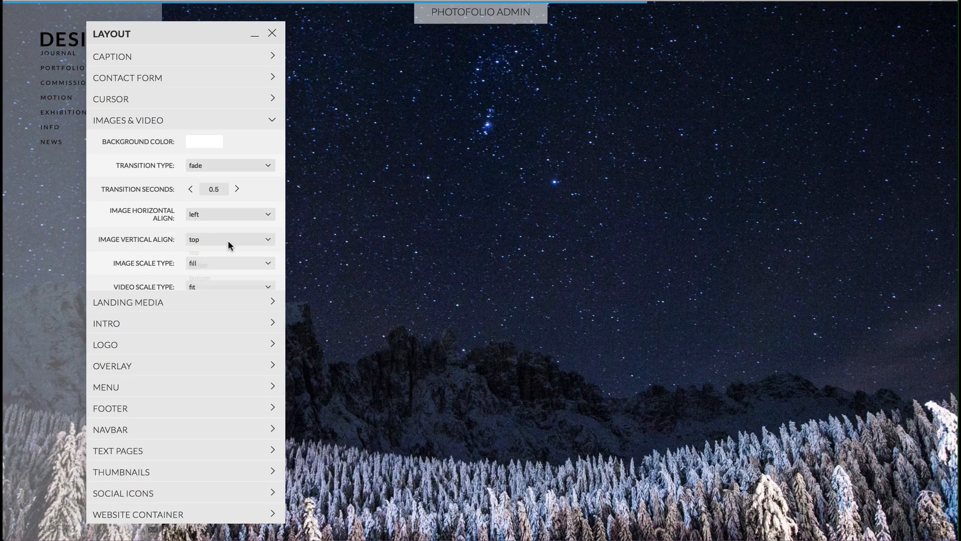
# - Set the image vertical alignment to bottom and the horizontal alignment to center
pyautogui.click(228, 240)
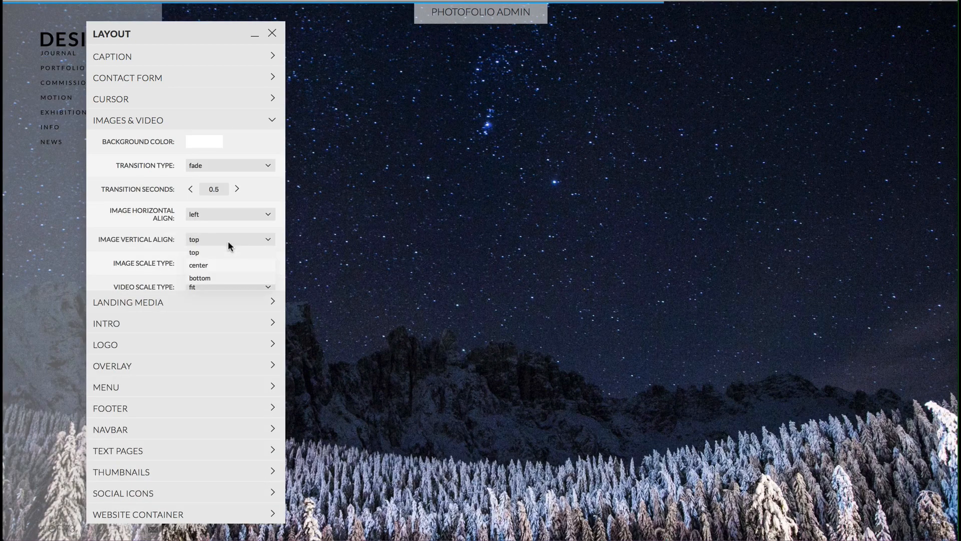
pyautogui.click(229, 279)
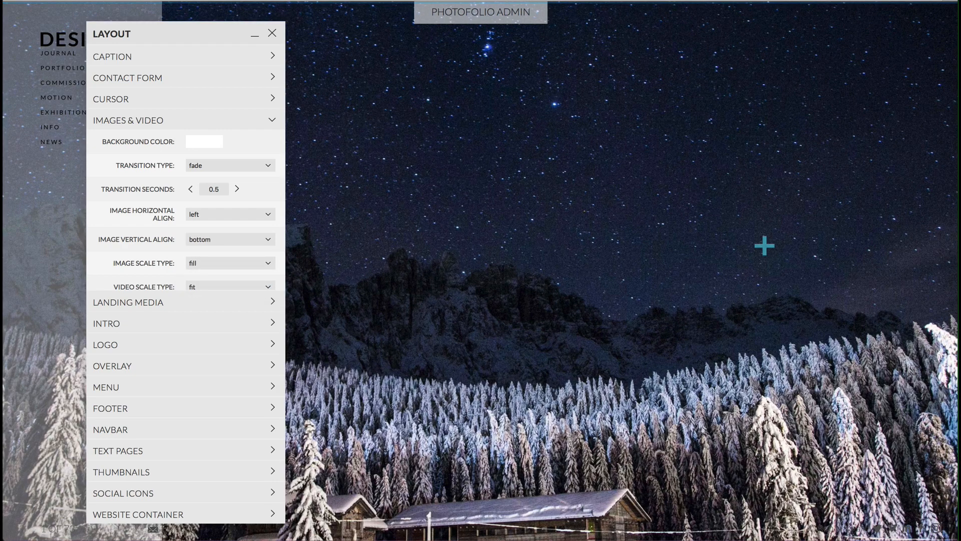
pyautogui.click(235, 211)
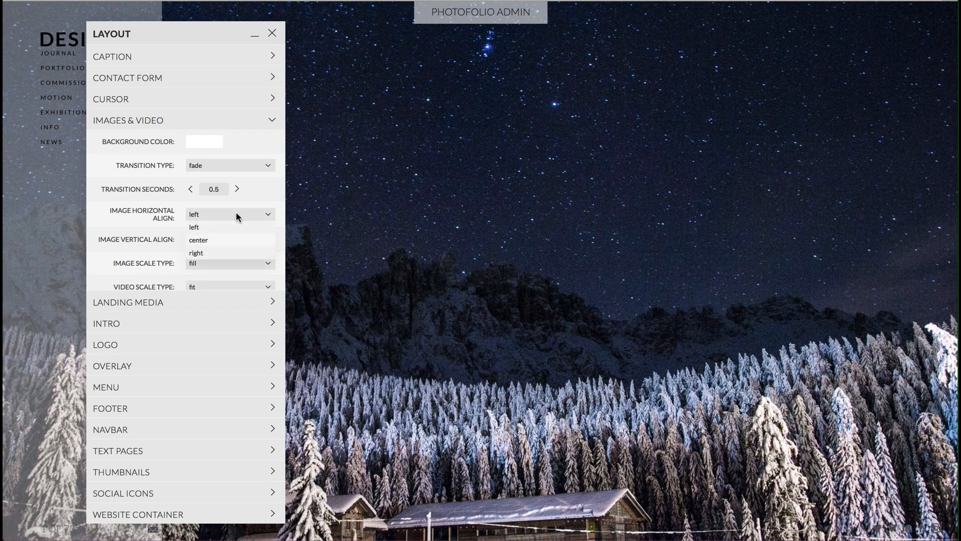
pyautogui.click(228, 236)
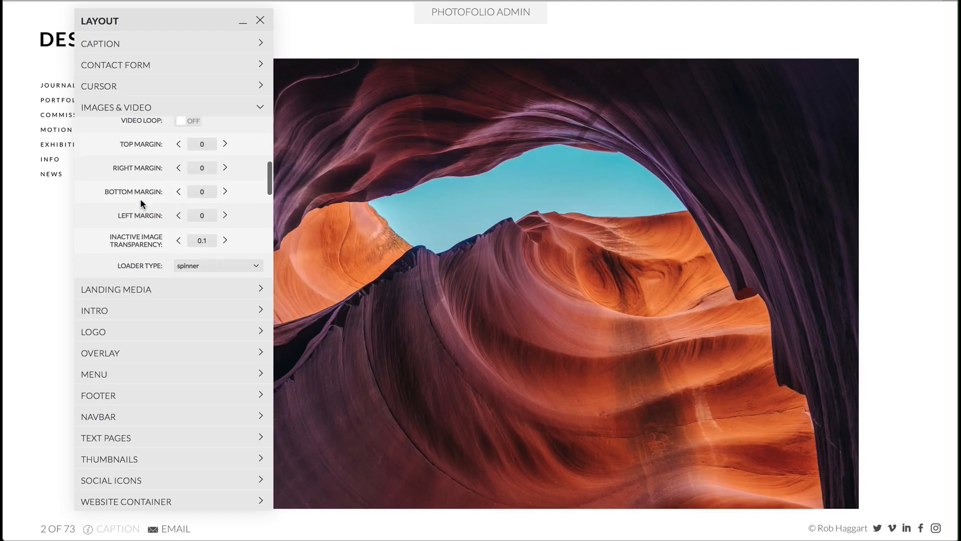
# - Set the website container's background color to DDD
pyautogui.scroll(-1, 141, 198)
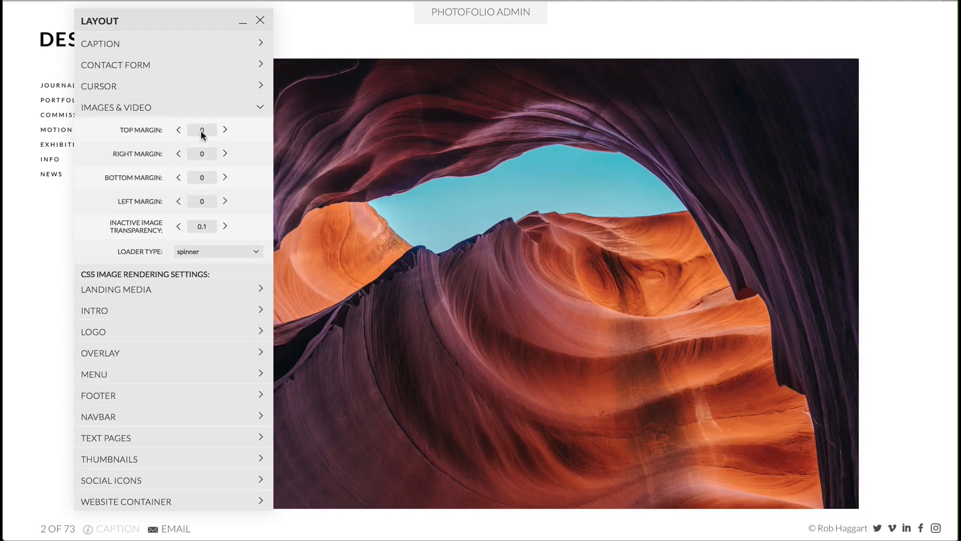
pyautogui.click(206, 499)
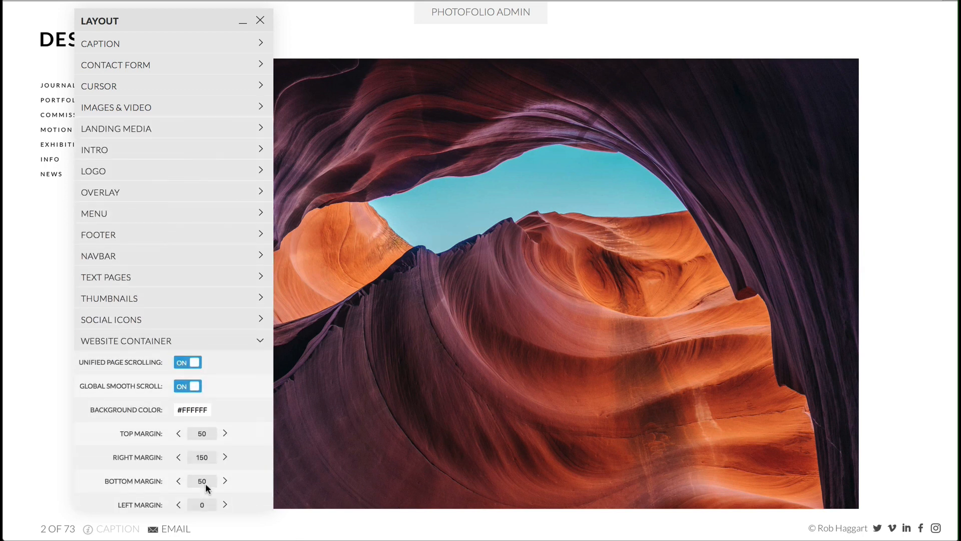
pyautogui.doubleClick(190, 410)
pyautogui.write('DDD')
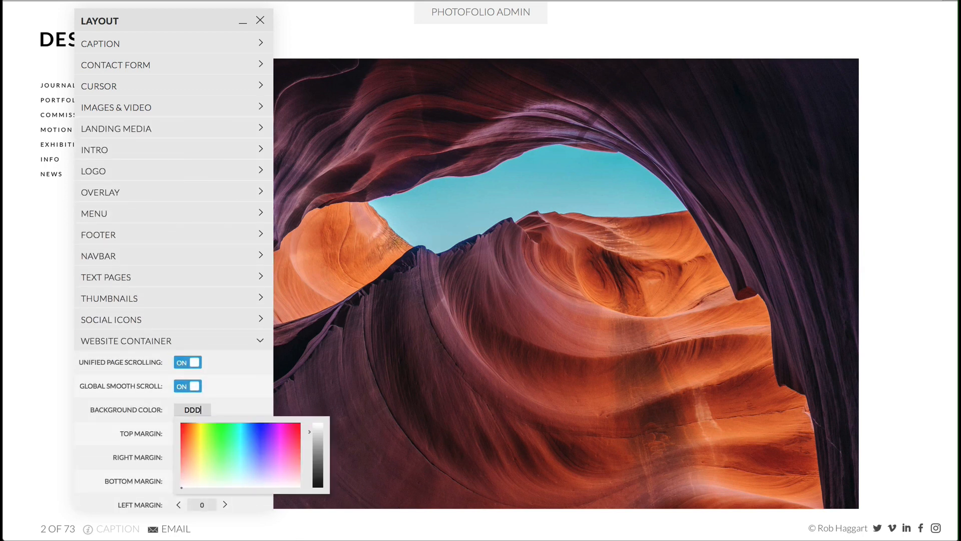
pyautogui.press('Return')
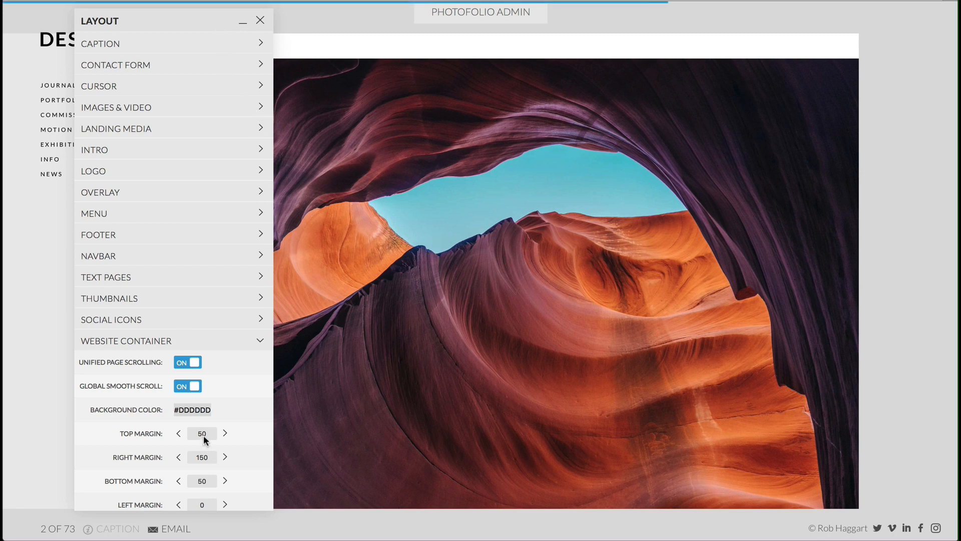
# - Set the top and right margins of Images & Video to 10%
pyautogui.click(203, 107)
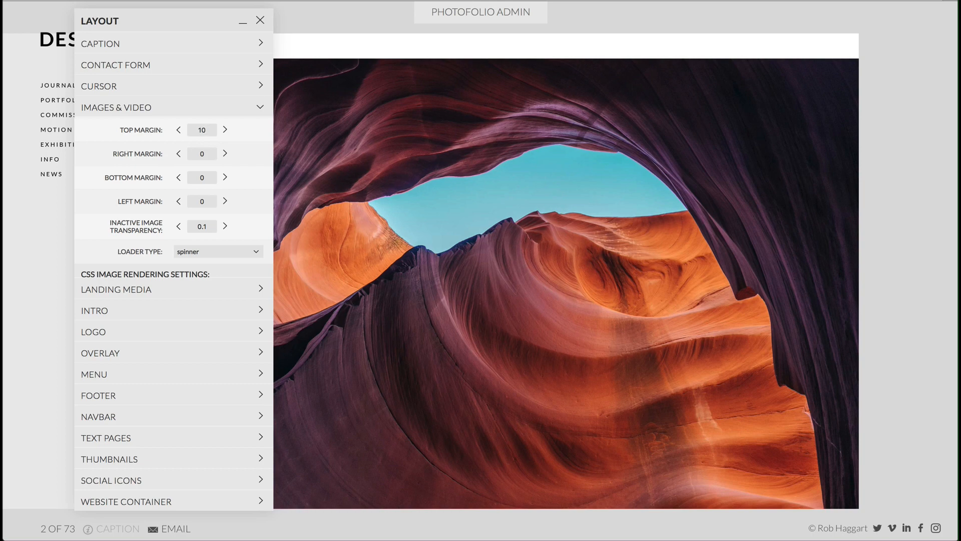
pyautogui.press('Return')
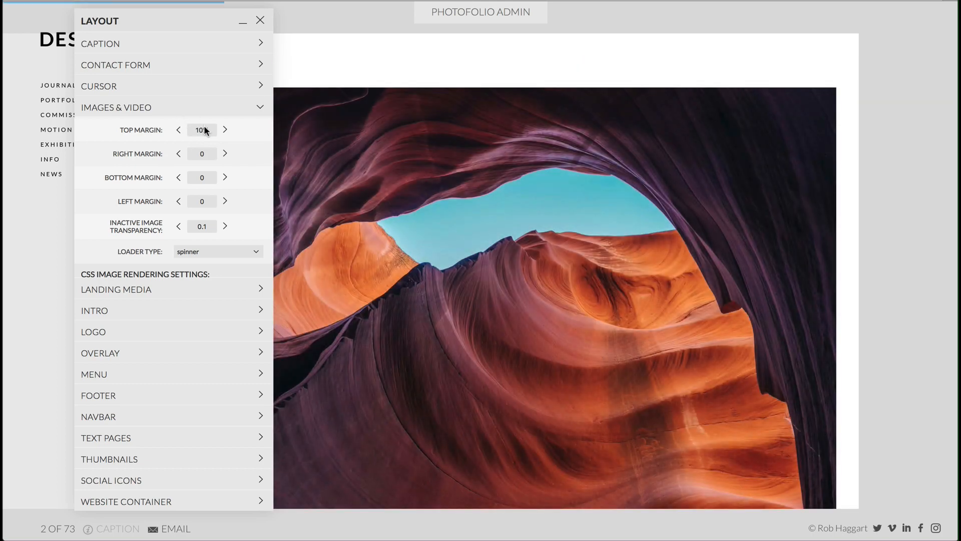
pyautogui.doubleClick(198, 130)
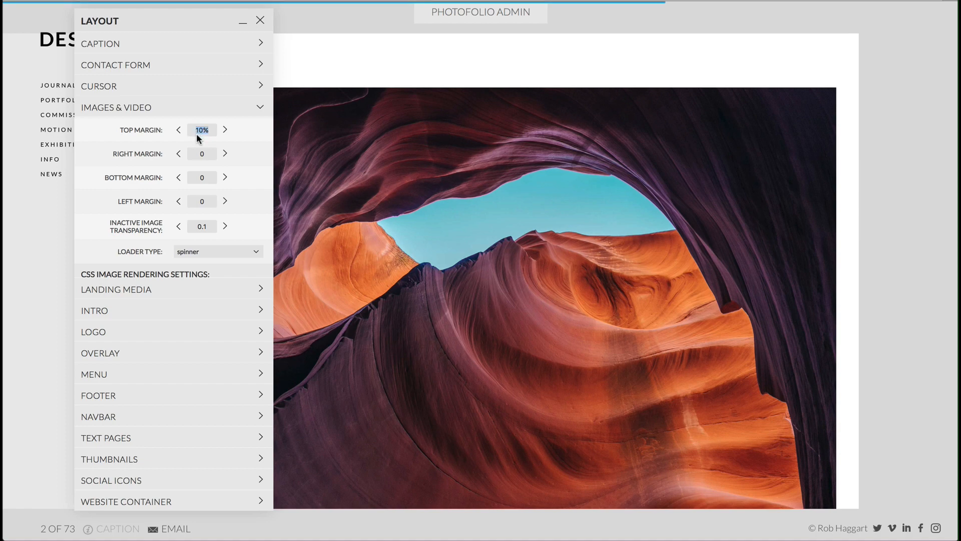
pyautogui.doubleClick(203, 155)
pyautogui.press('Return')
# - Set the bottom and left margins of Images & Video to 10%
pyautogui.doubleClick(203, 178)
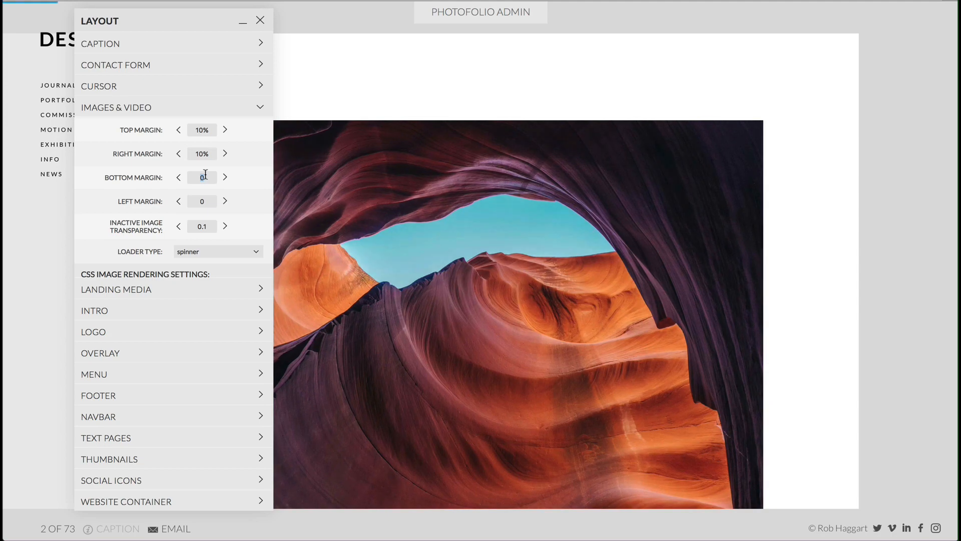
pyautogui.write('10%')
pyautogui.press('Return')
pyautogui.doubleClick(209, 202)
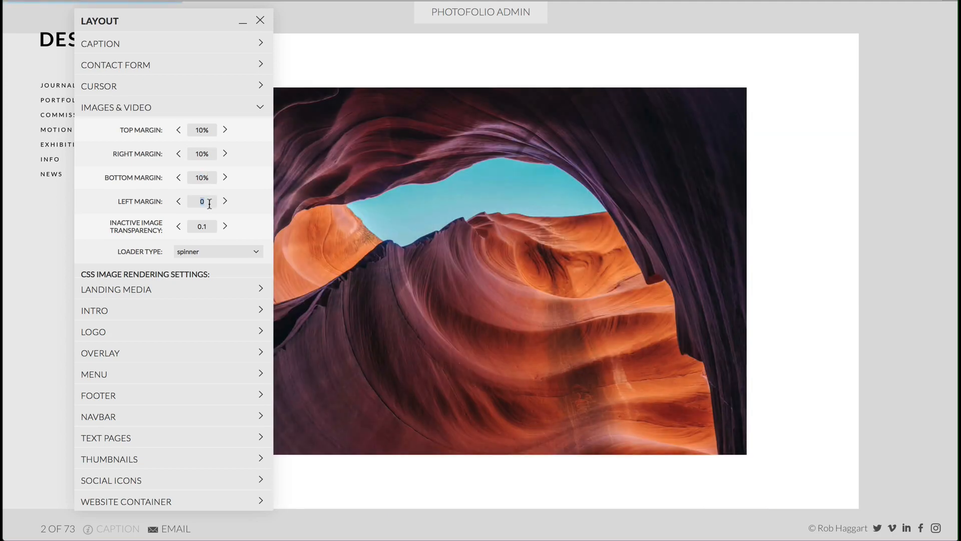
pyautogui.write('10%')
pyautogui.press('Return')
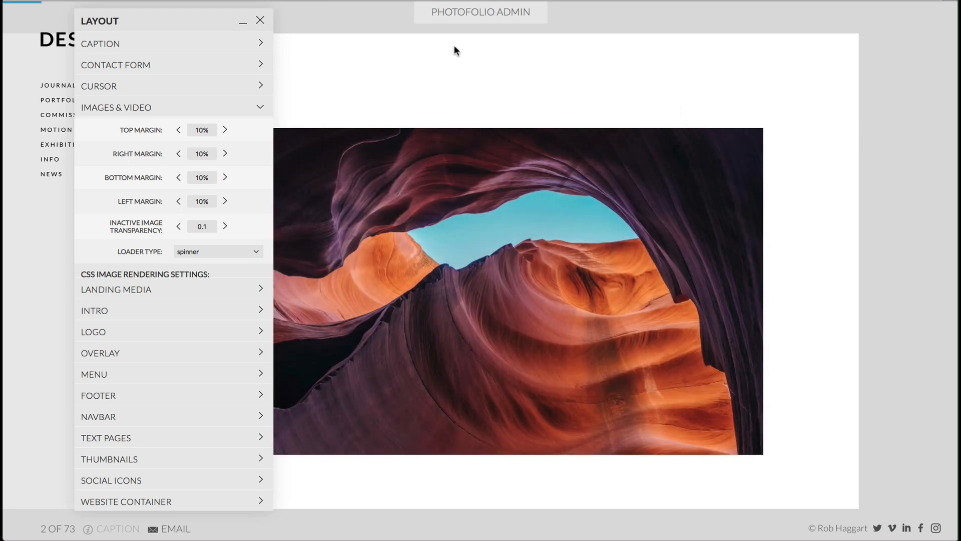
# - Close the layout settings and resize the browser window to check how the image margins scale
pyautogui.click(260, 20)
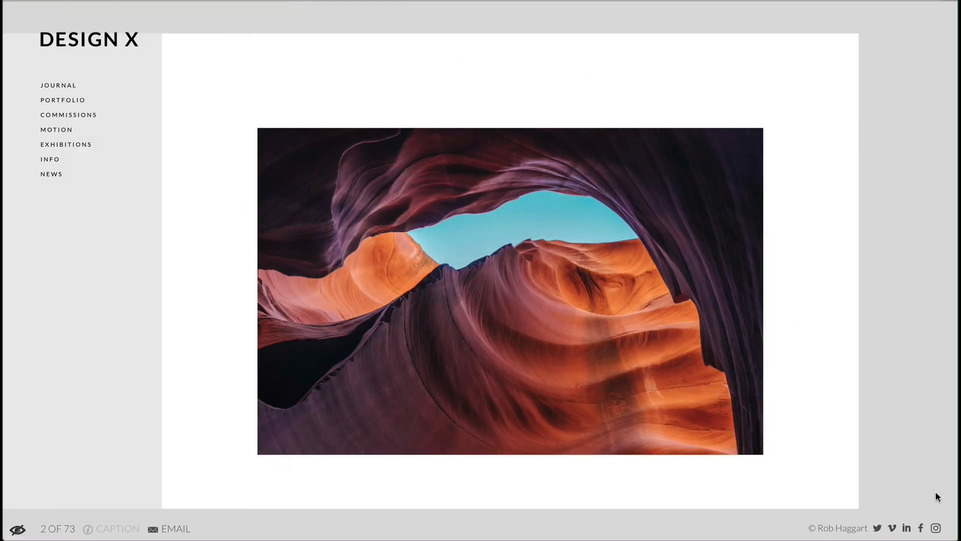
pyautogui.moveTo(952, 535); pyautogui.dragTo(657, 376)
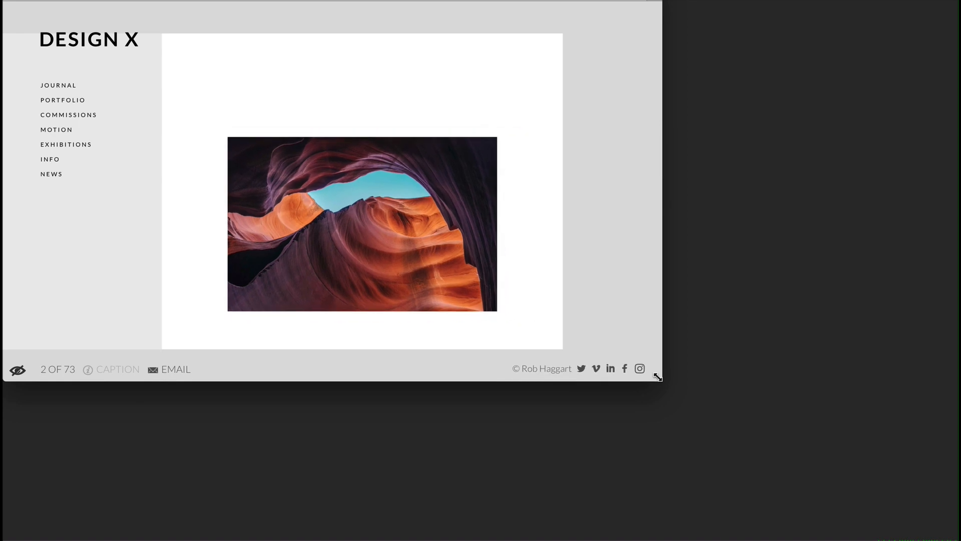
pyautogui.doubleClick(657, 377)
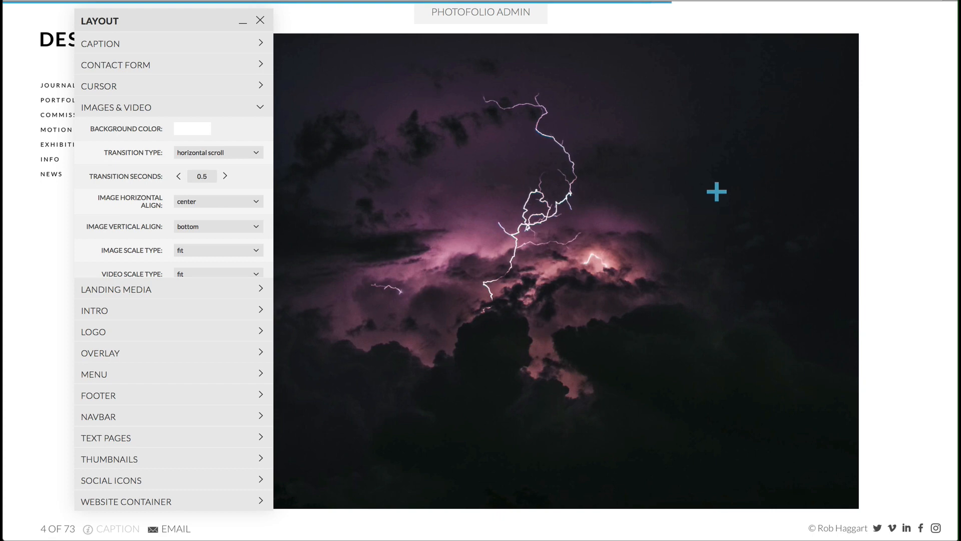
# - Set the inactive image transparency to 0.6 and advance through the horizontally scrolling images to preview it
pyautogui.click(718, 192)
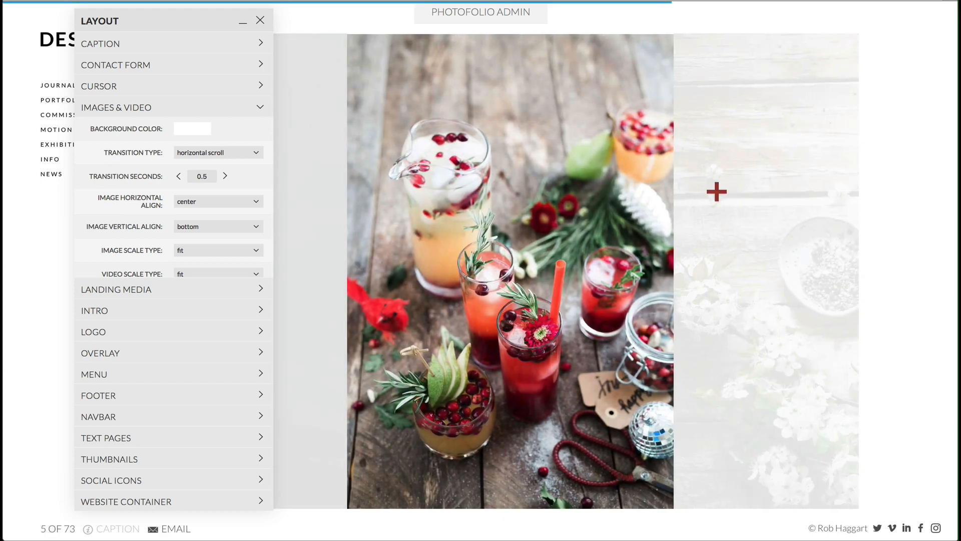
pyautogui.scroll(-10, 223, 234)
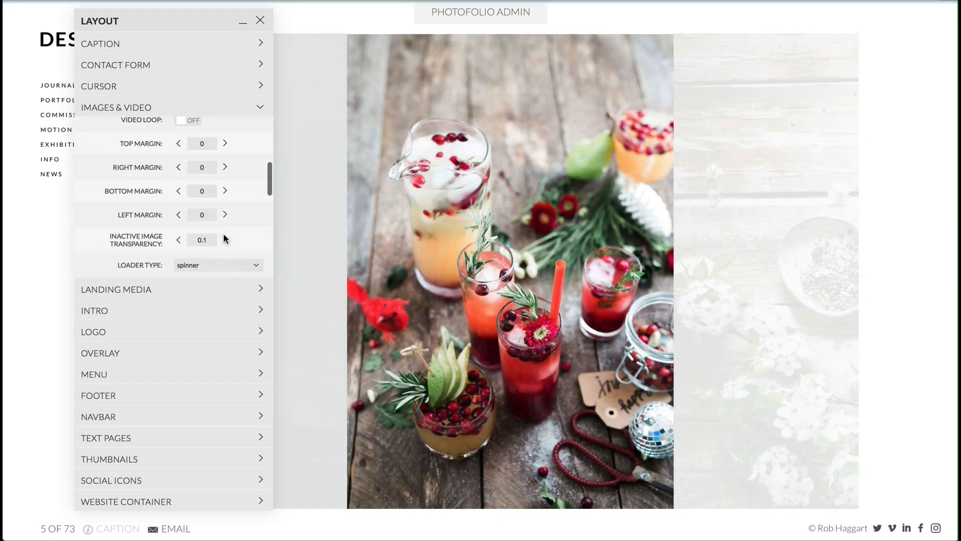
pyautogui.scroll(3, 223, 233)
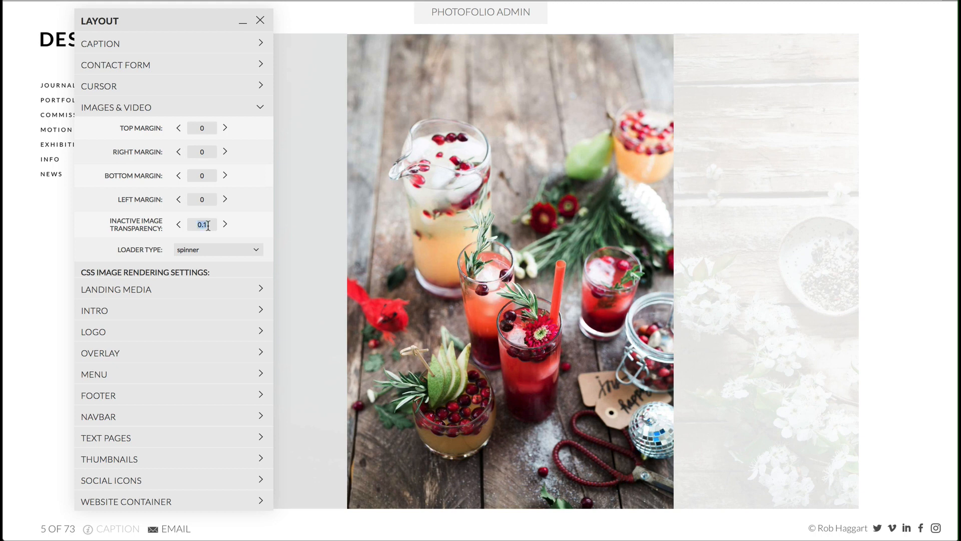
pyautogui.write('.')
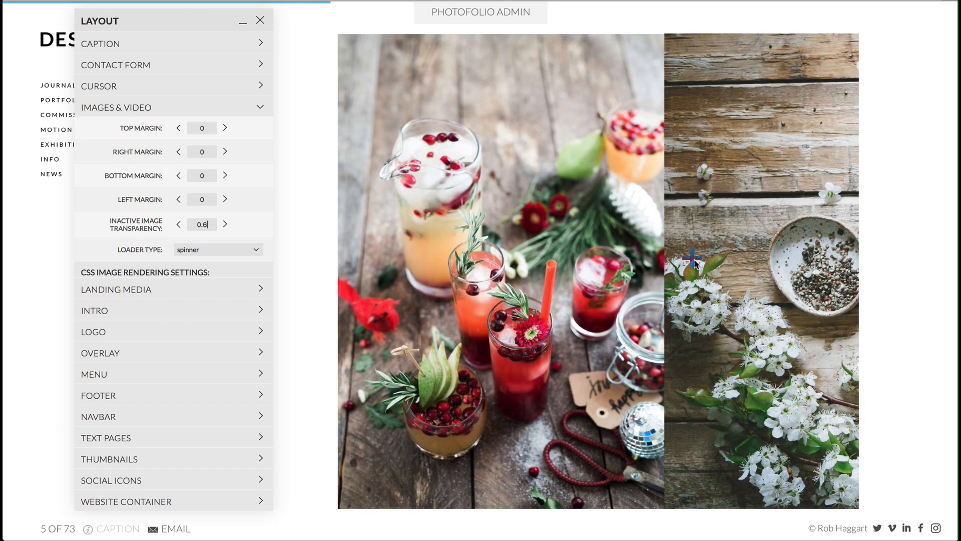
pyautogui.click(694, 262)
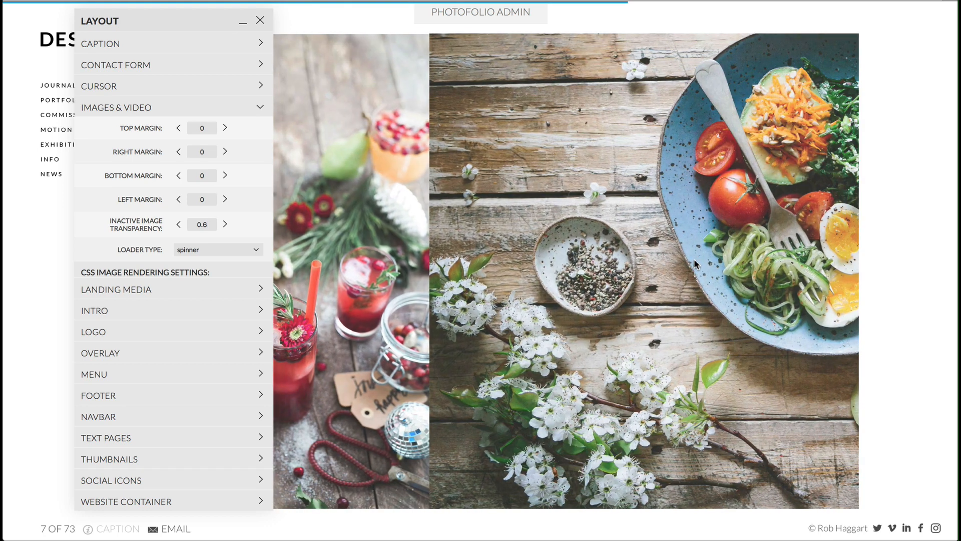
# - Advance to the next image and set the inactive image transparency to 0.1
pyautogui.click(694, 260)
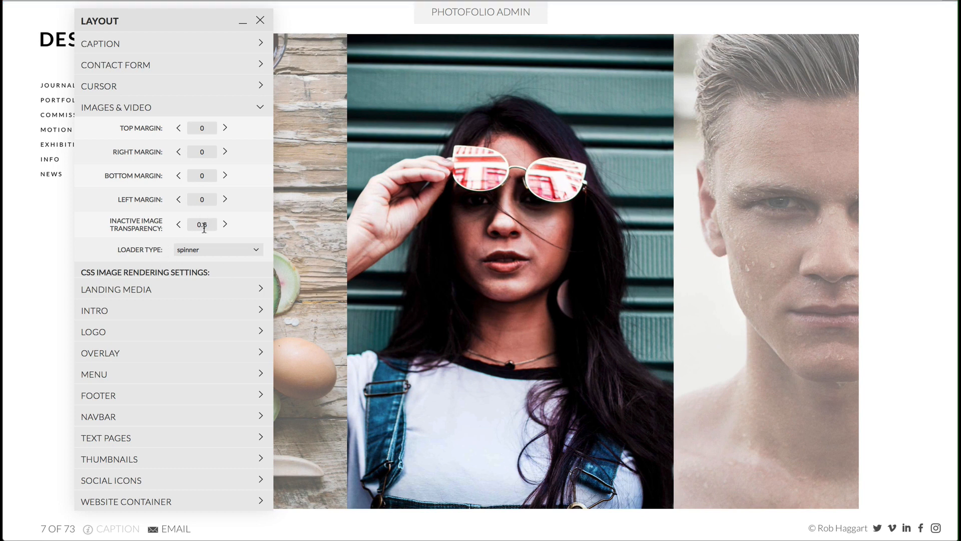
pyautogui.write('.')
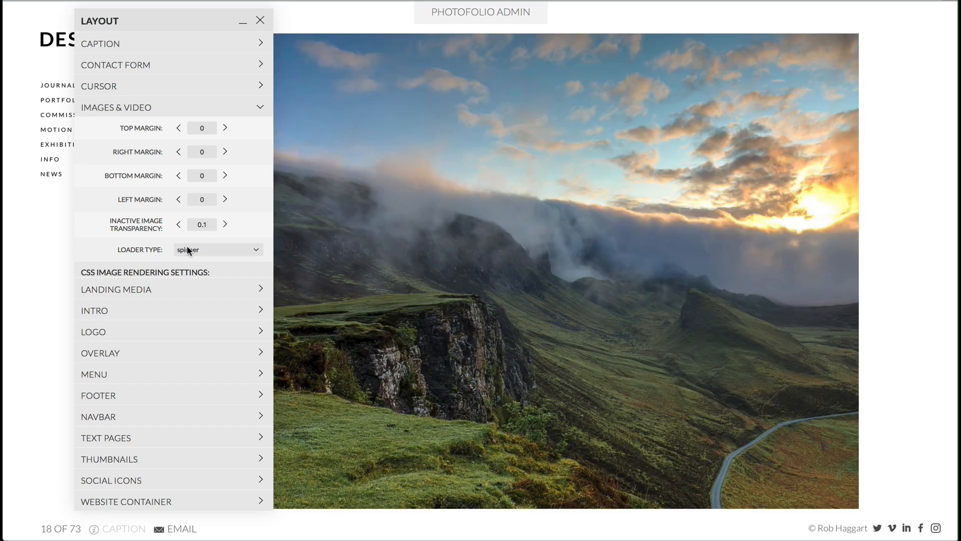
# - Examine the CSS image rendering settings and scrollbar options of Images & Video, and scroll through the images to check the scrolling behaviour
pyautogui.scroll(-2, 187, 245)
pyautogui.scroll(-1, 187, 245)
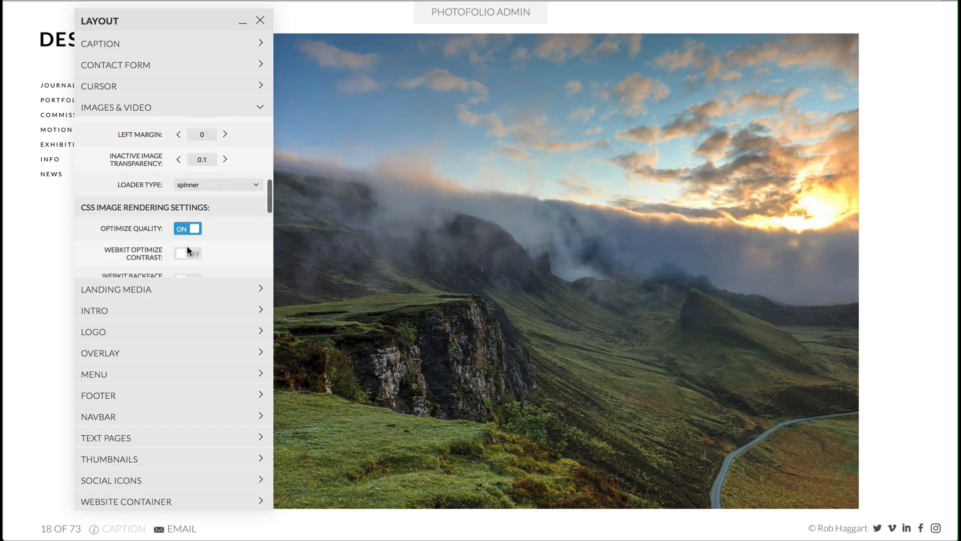
pyautogui.scroll(-2, 188, 245)
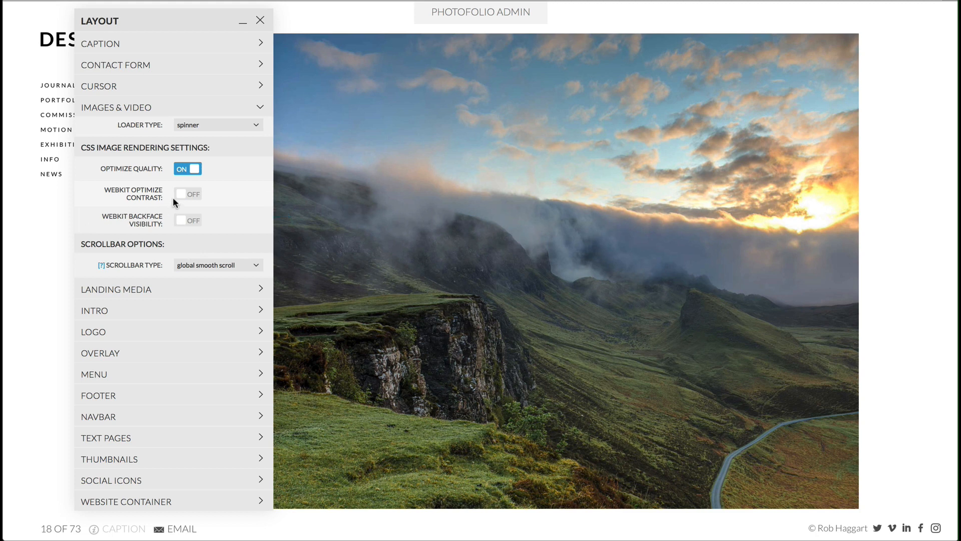
pyautogui.scroll(5, 172, 197)
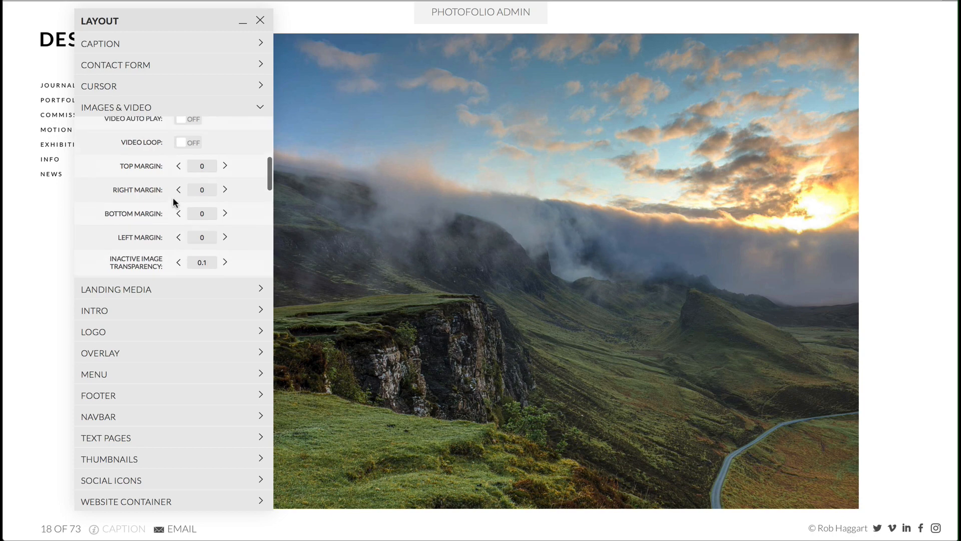
pyautogui.scroll(-8, 174, 201)
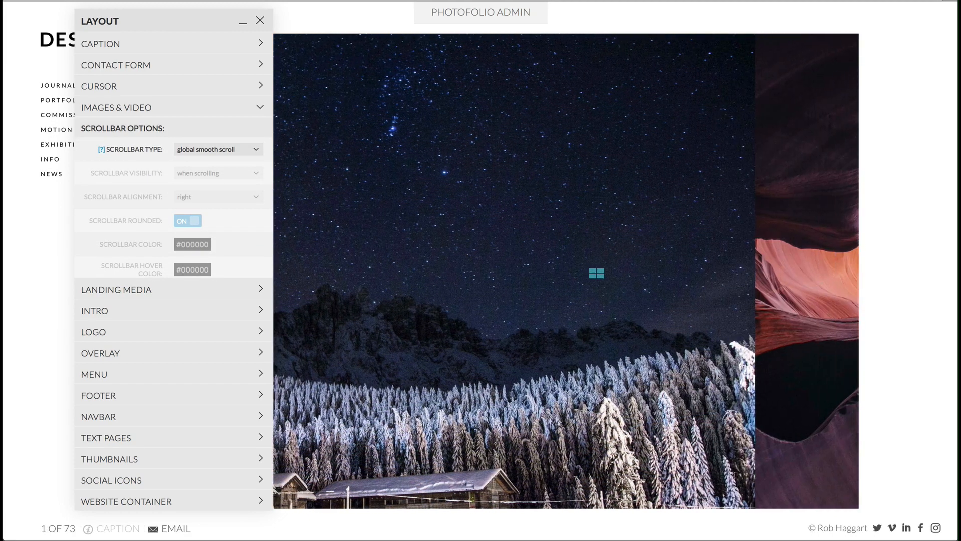
pyautogui.scroll(-5, 596, 273)
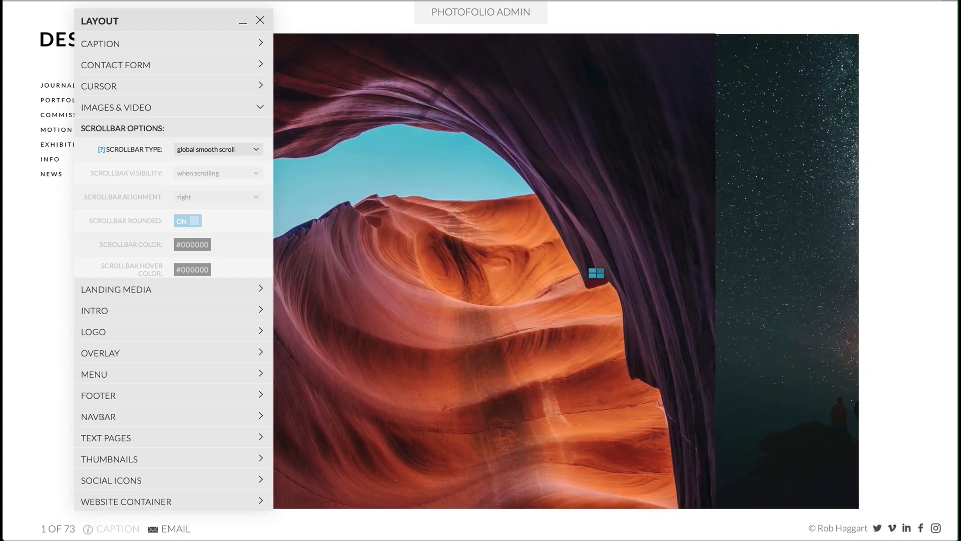
pyautogui.scroll(-10, 596, 273)
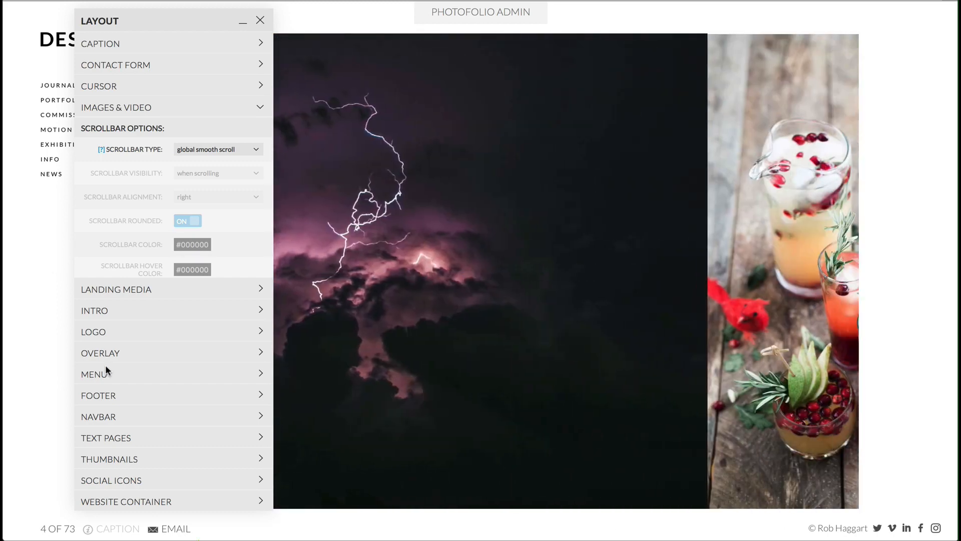
# - Turn off Global Smooth Scroll for the Website Container and set the Images & Video scrollbar type to custom
pyautogui.click(226, 502)
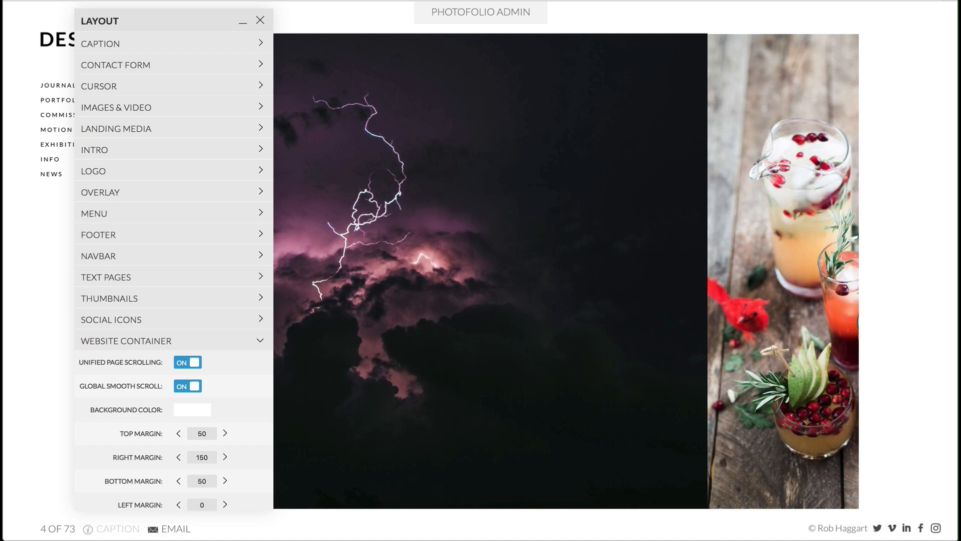
pyautogui.click(185, 388)
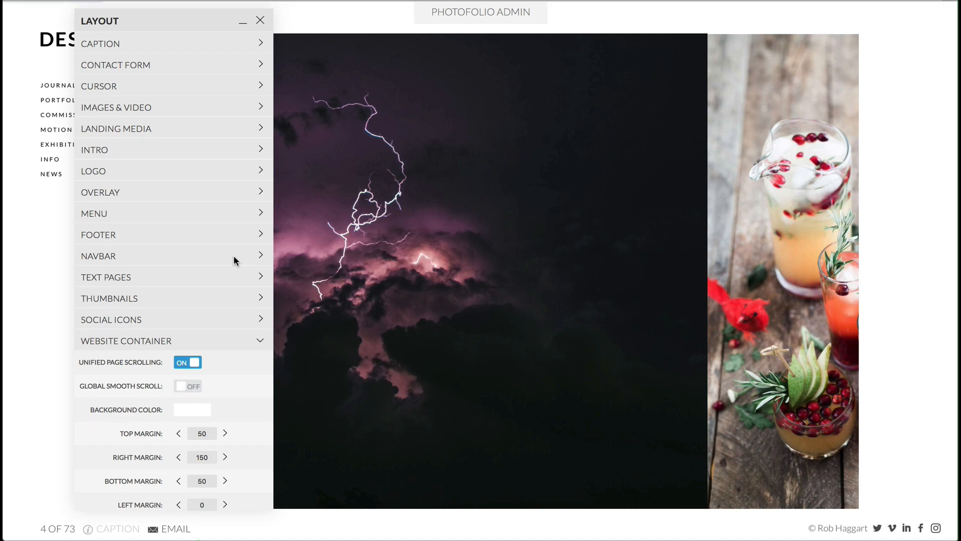
pyautogui.click(148, 109)
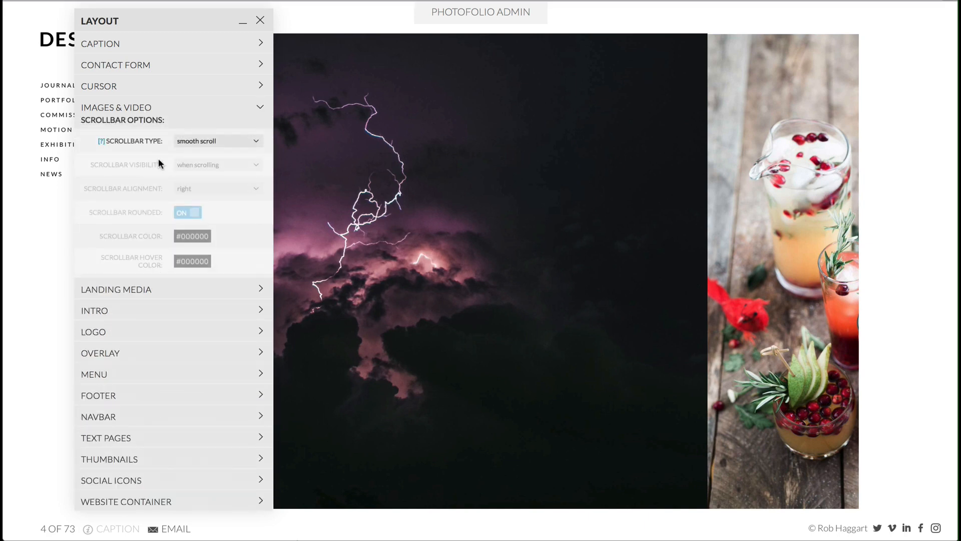
pyautogui.click(200, 140)
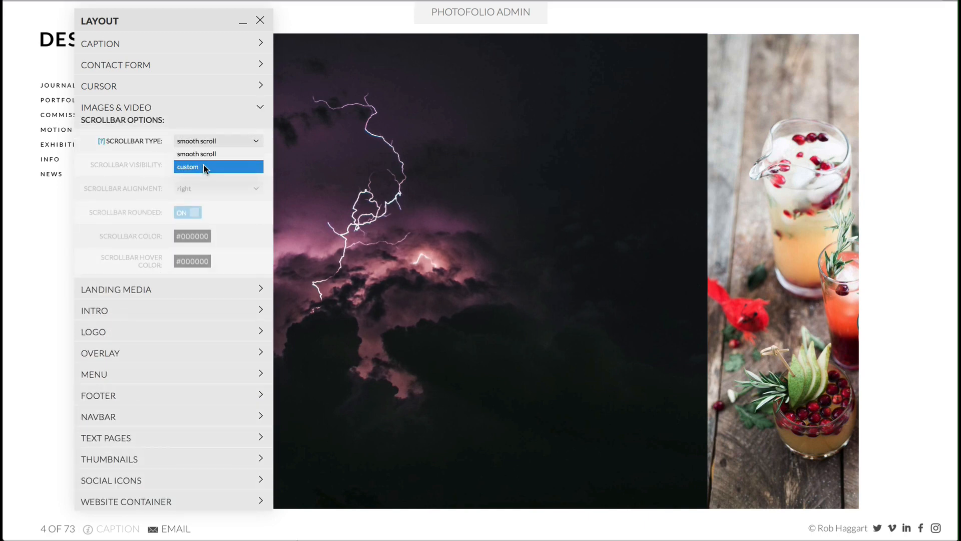
pyautogui.click(204, 165)
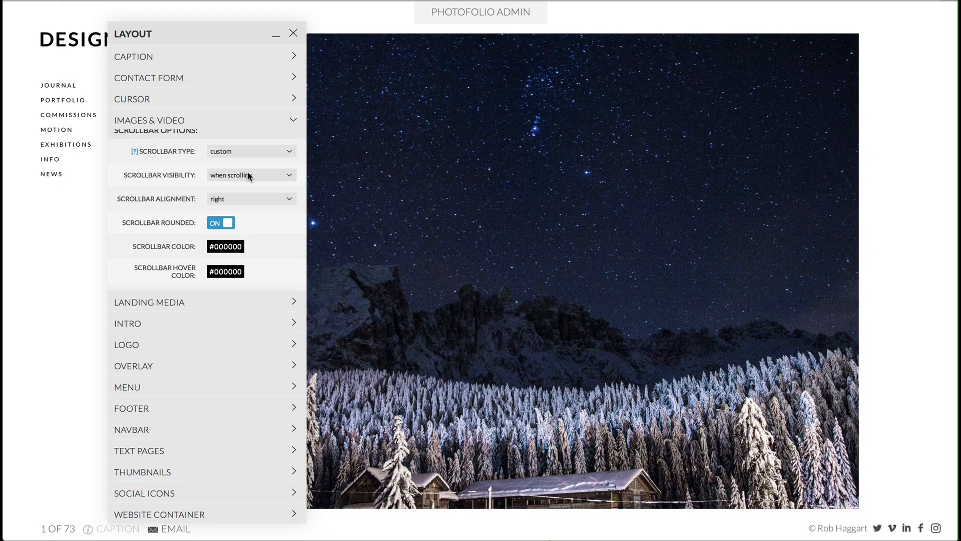
# - Set the scrollbar visibility to auto and move the Layout window away from the site menu and first image
pyautogui.click(247, 171)
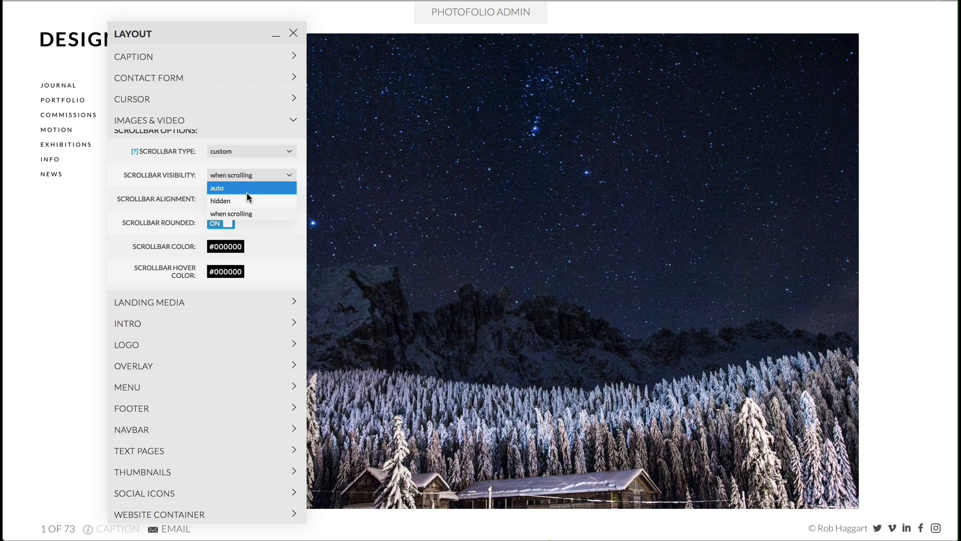
pyautogui.click(247, 191)
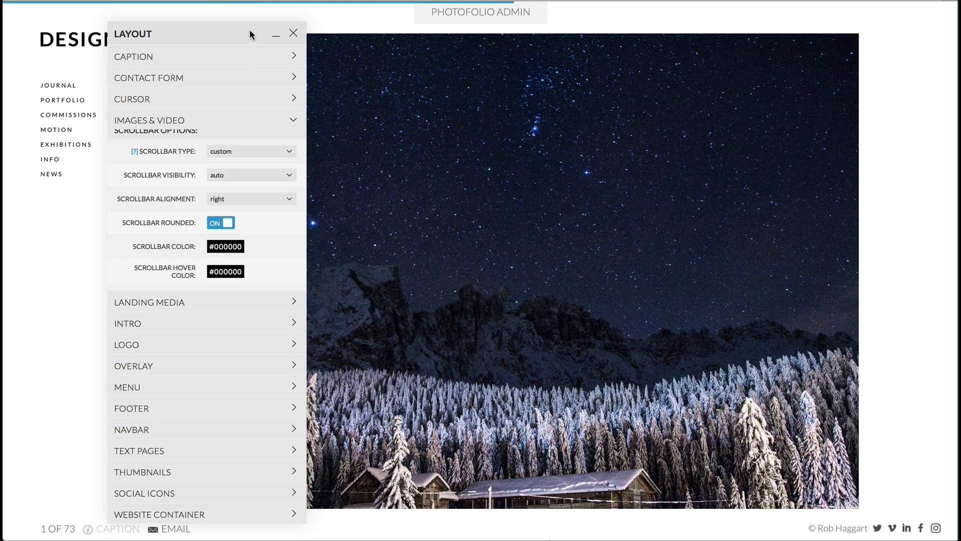
pyautogui.moveTo(249, 28); pyautogui.dragTo(658, 20)
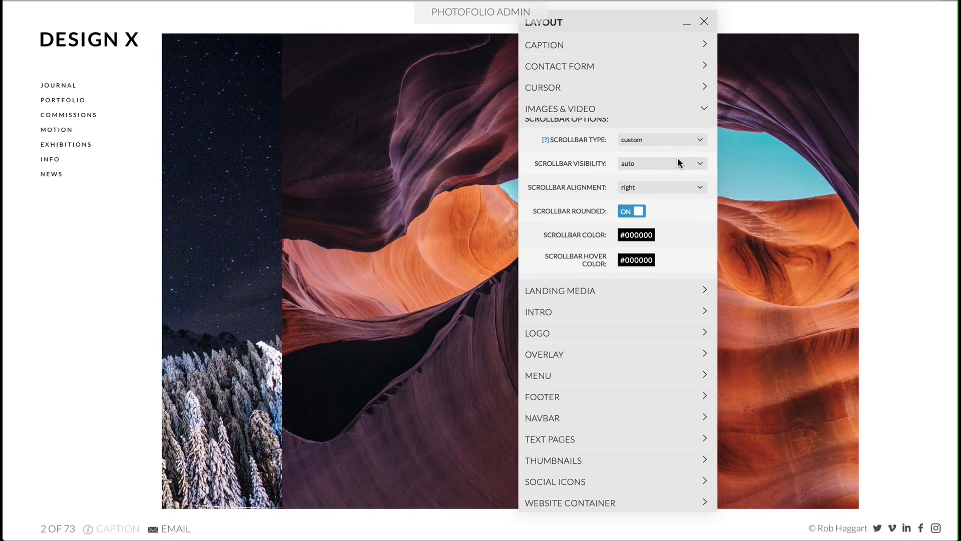
# - Set the scrollbar visibility to when scrolling and scroll horizontally through the images to preview the scrollbar
pyautogui.click(678, 160)
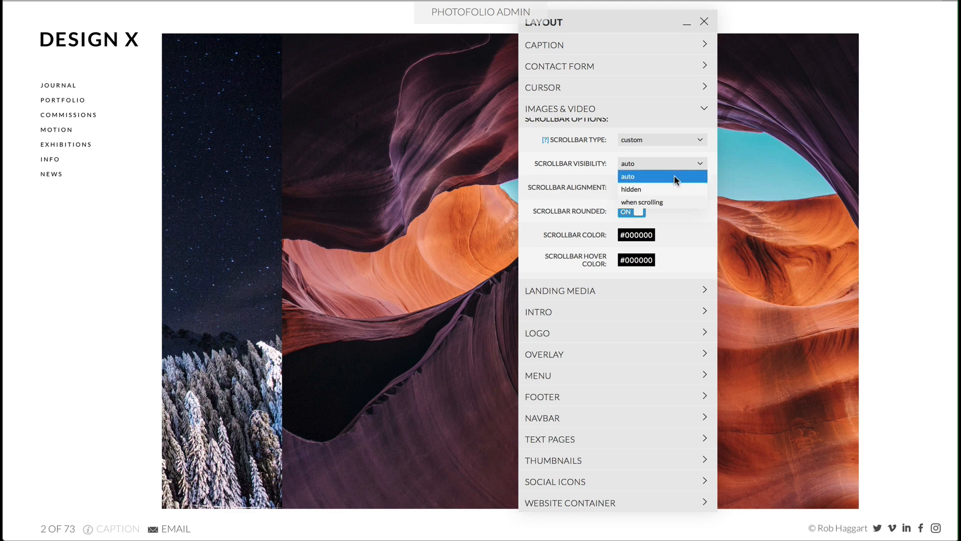
pyautogui.click(674, 202)
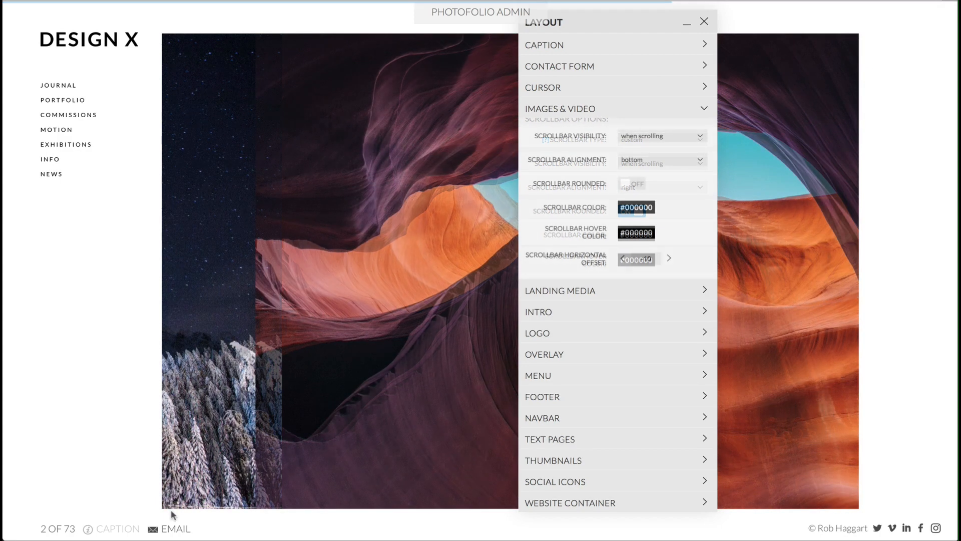
pyautogui.hscroll(5, 218, 432)
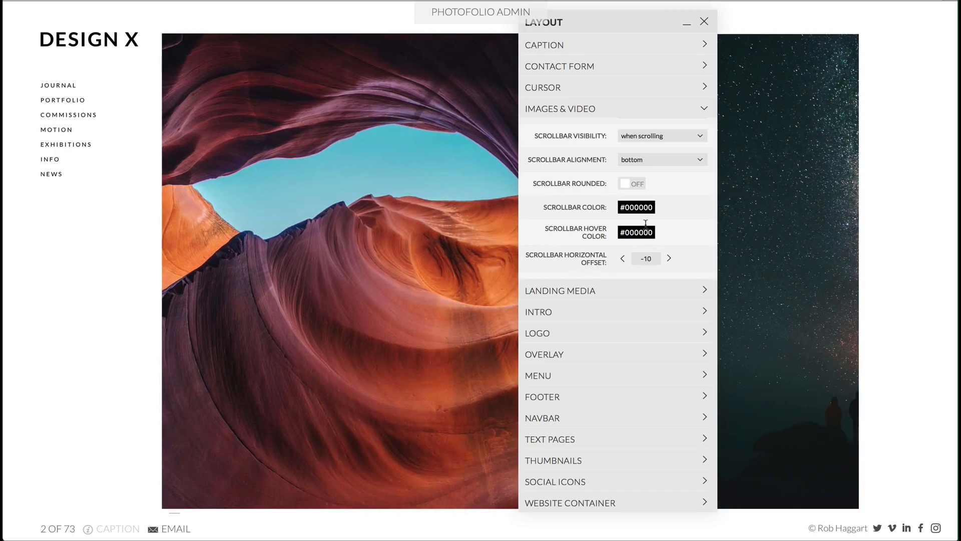
pyautogui.hscroll(5, 490, 222)
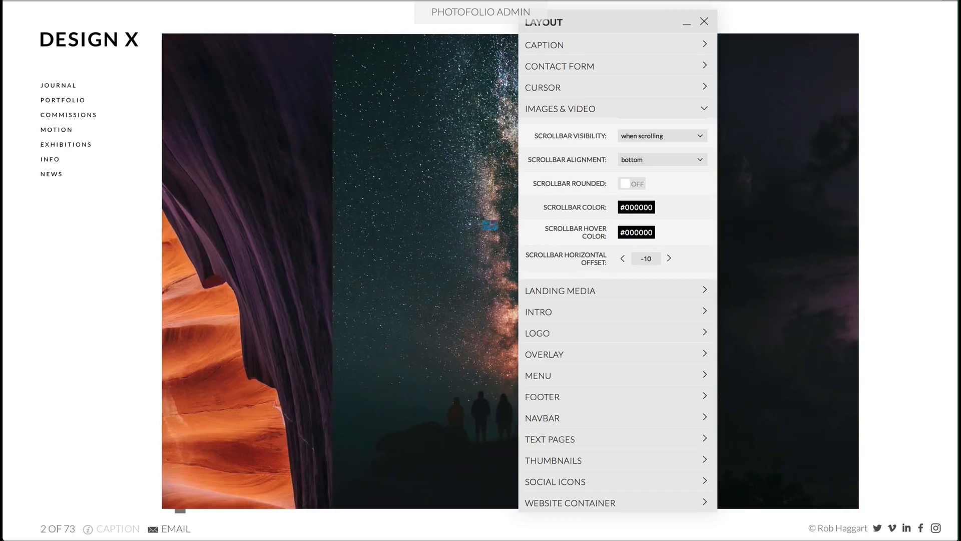
pyautogui.hscroll(10, 490, 225)
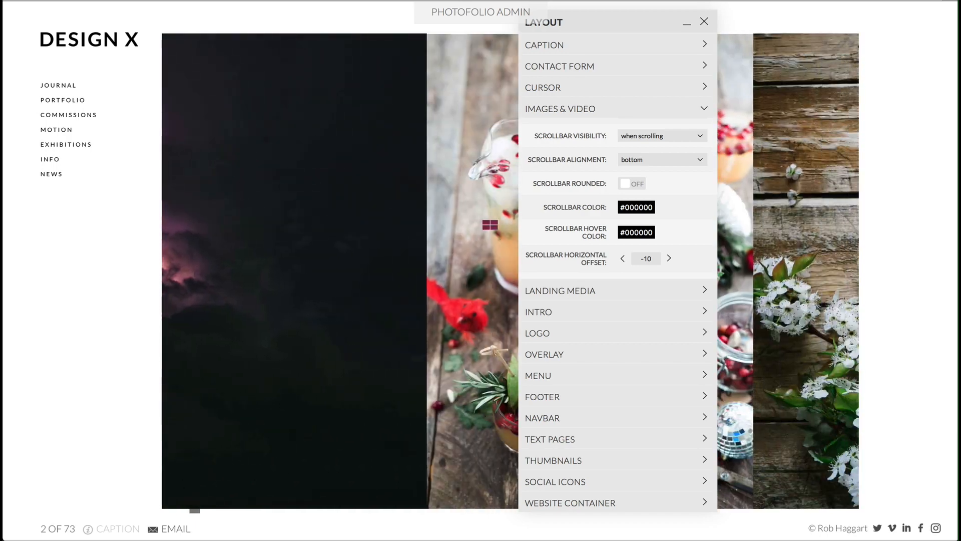
pyautogui.hscroll(10, 490, 224)
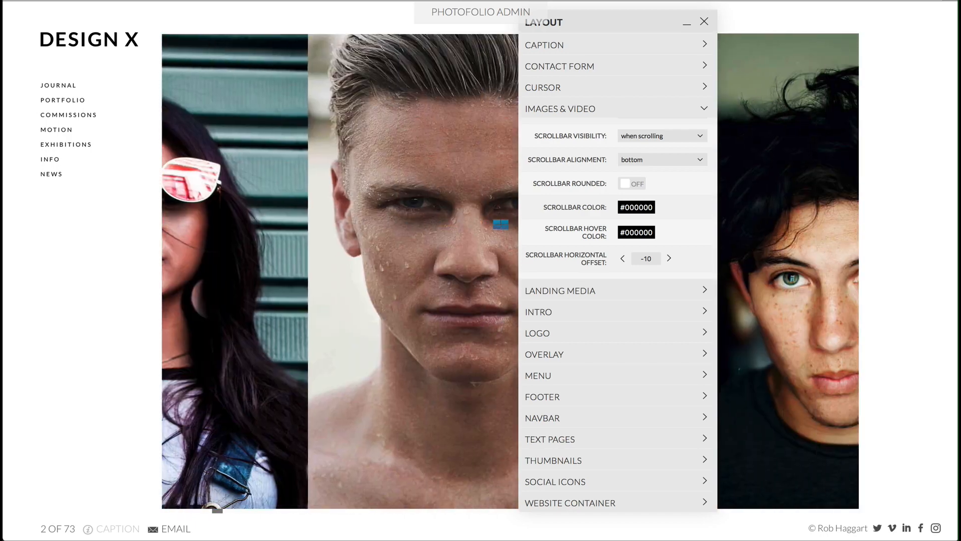
# - Set the scrollbar width to 15 and scroll the images sideways to preview it
pyautogui.scroll(-2, 653, 259)
pyautogui.doubleClick(645, 266)
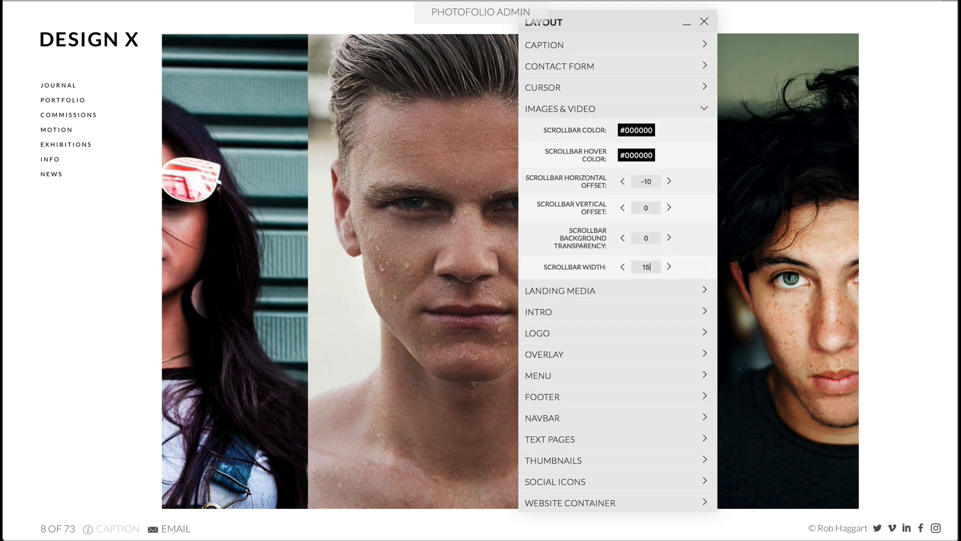
pyautogui.press('Return')
pyautogui.hscroll(1, 367, 374)
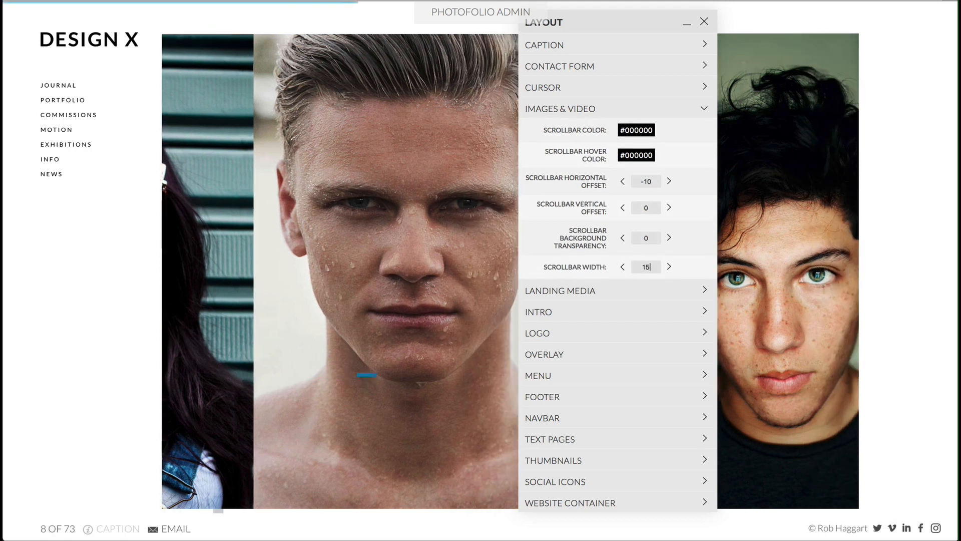
# - Set the Images & Video scrollbar width to 25
pyautogui.doubleClick(652, 267)
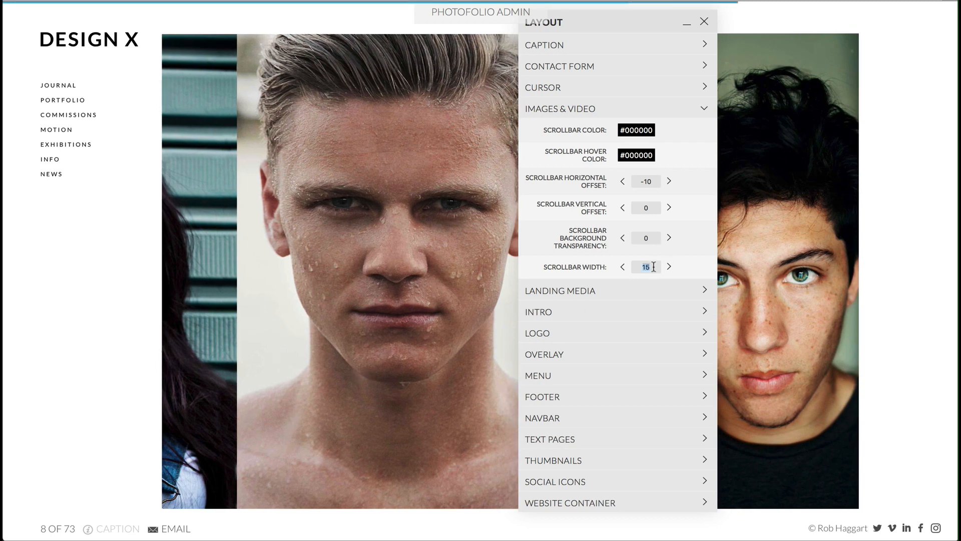
pyautogui.write('2')
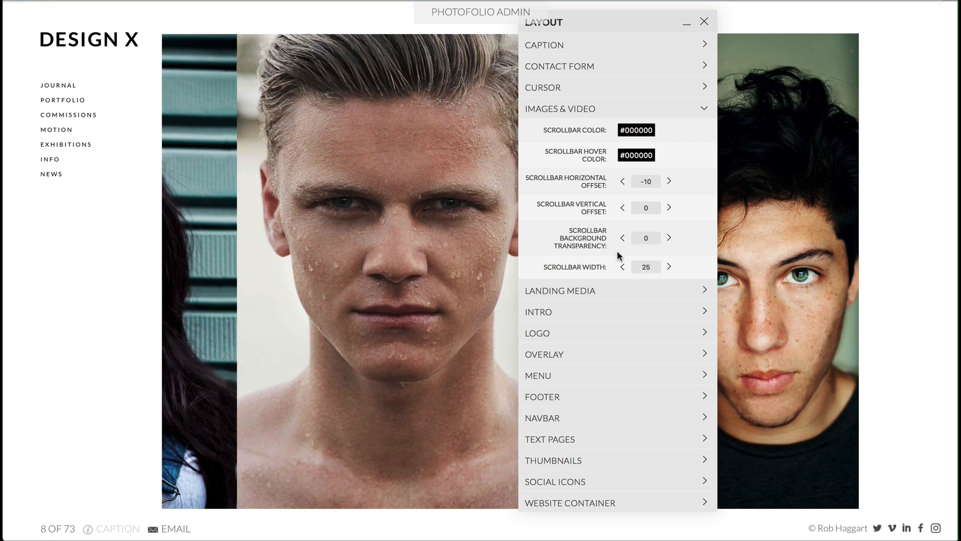